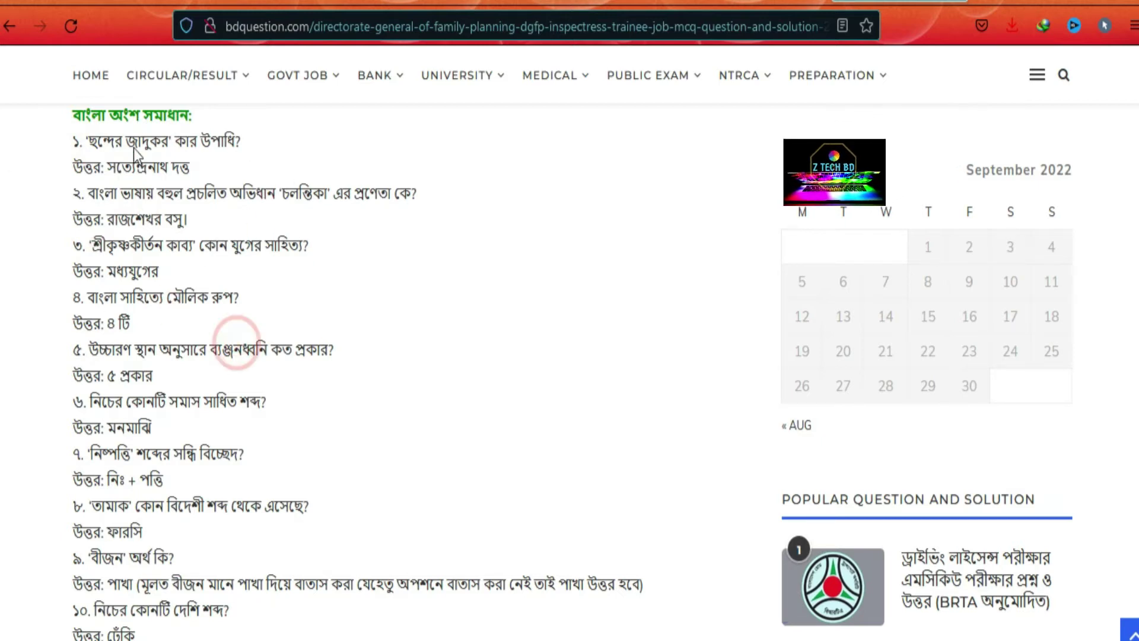
- Examine the questions and answers in the Bangla solution section of the bdquestion.com page and try to select their text
{"action": "scroll", "coordinate": [115, 244], "scroll_direction": "down", "scroll_amount": 3}
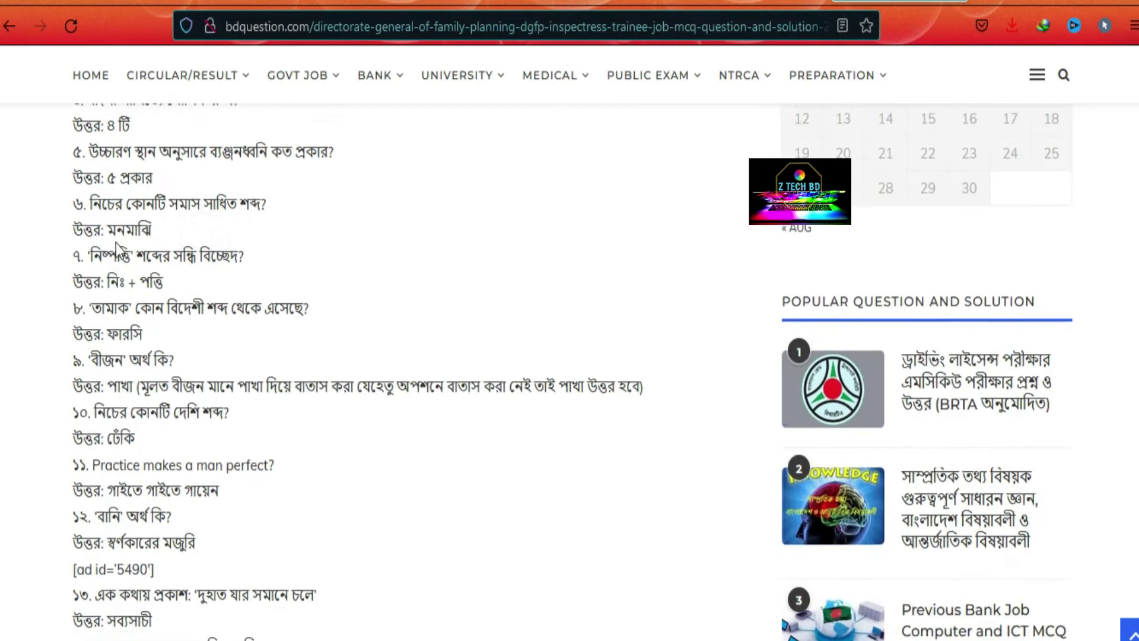
{"action": "left_click", "coordinate": [70, 219]}
{"action": "scroll", "coordinate": [261, 347], "scroll_direction": "up", "scroll_amount": 6}
{"action": "scroll", "coordinate": [260, 345], "scroll_direction": "down", "scroll_amount": 4}
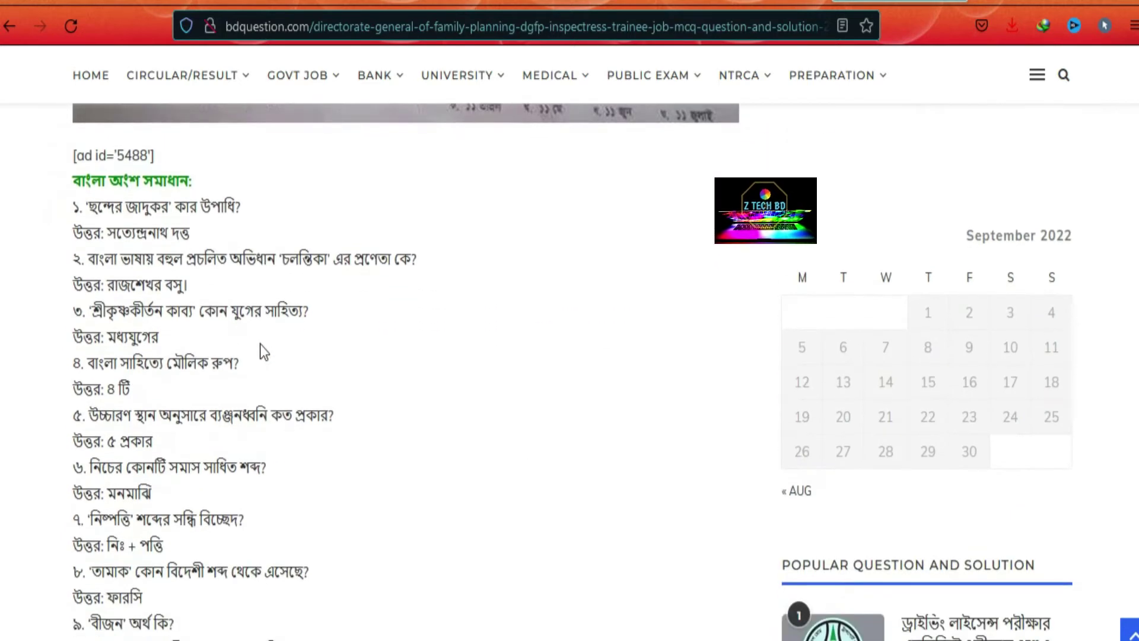
{"action": "scroll", "coordinate": [247, 326], "scroll_direction": "up", "scroll_amount": 4}
{"action": "left_click", "coordinate": [55, 206]}
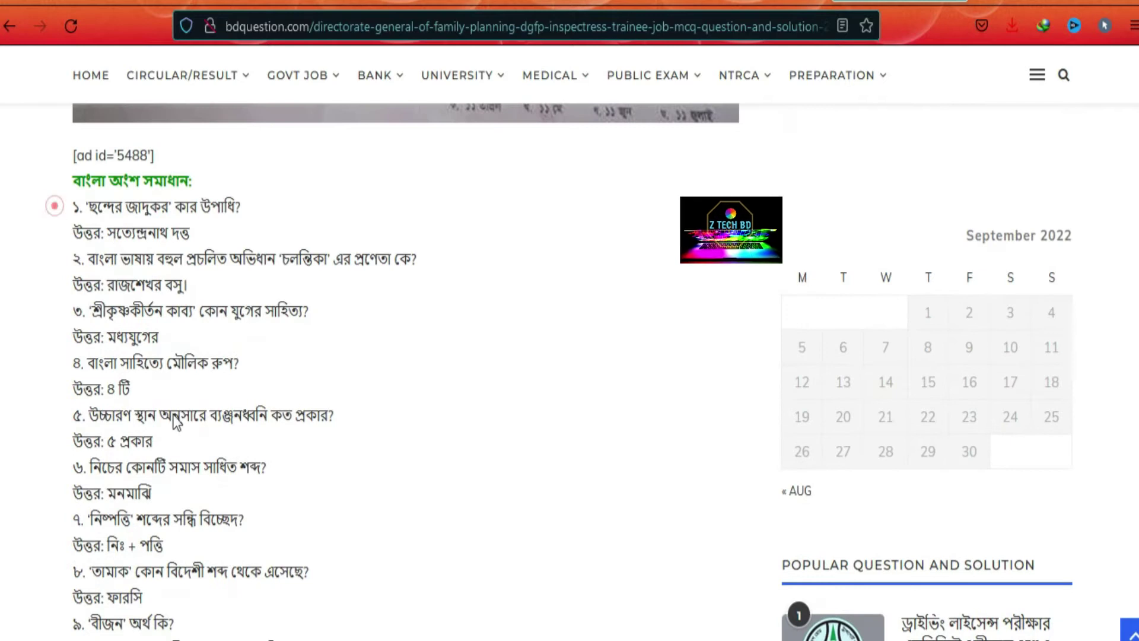
{"action": "left_click", "coordinate": [252, 254]}
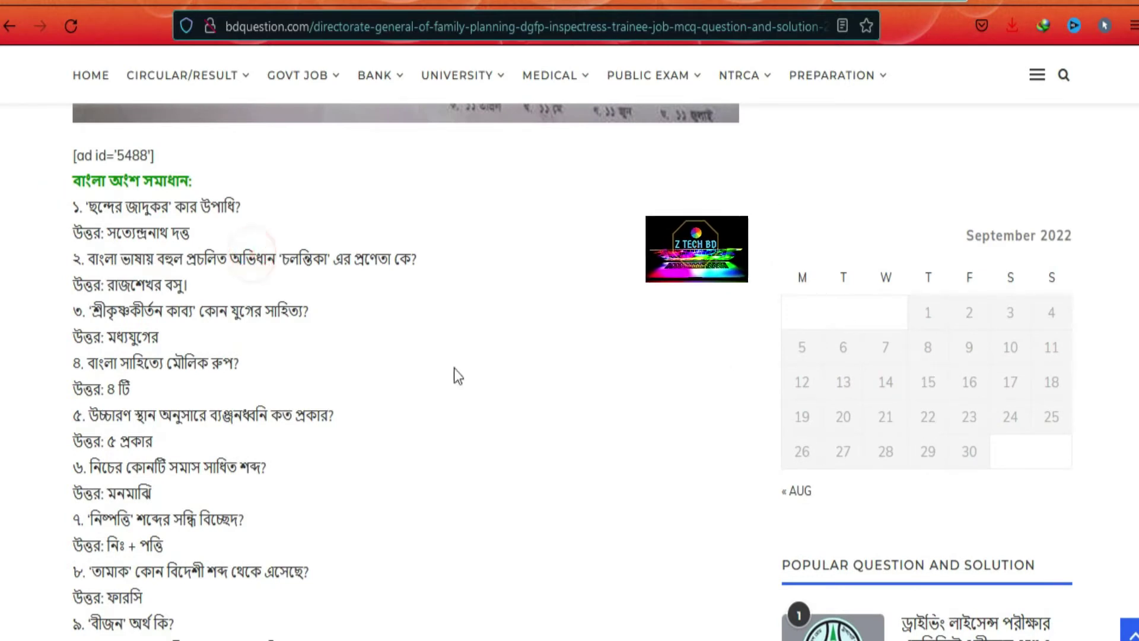
{"action": "left_click", "coordinate": [183, 290]}
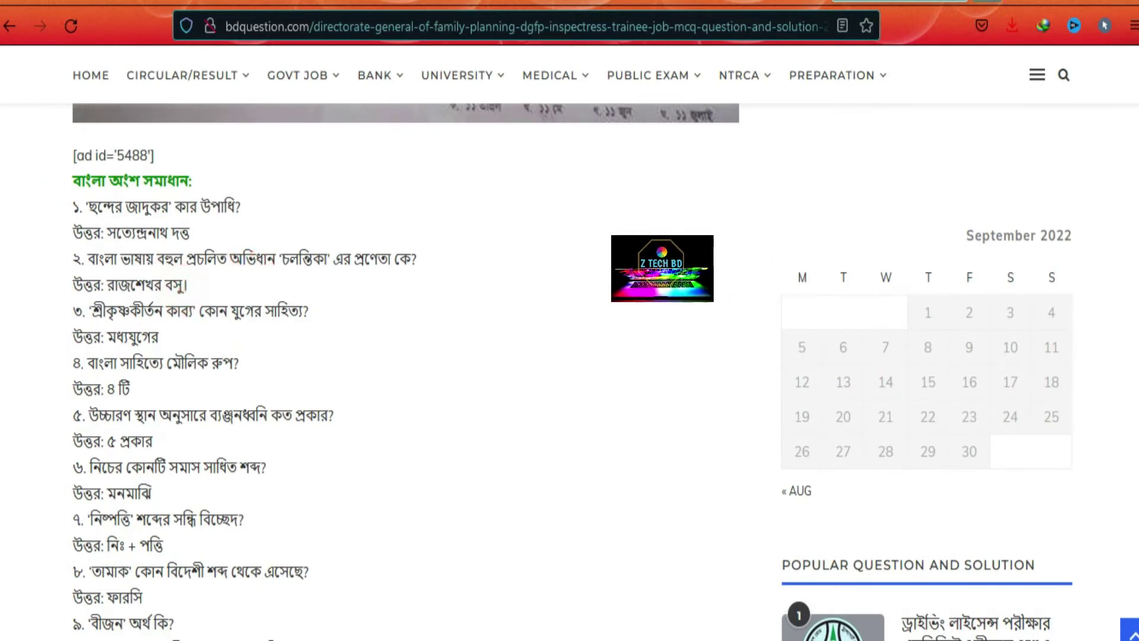
{"action": "key", "text": "ctrl+t"}
{"action": "left_click", "coordinate": [575, 140]}
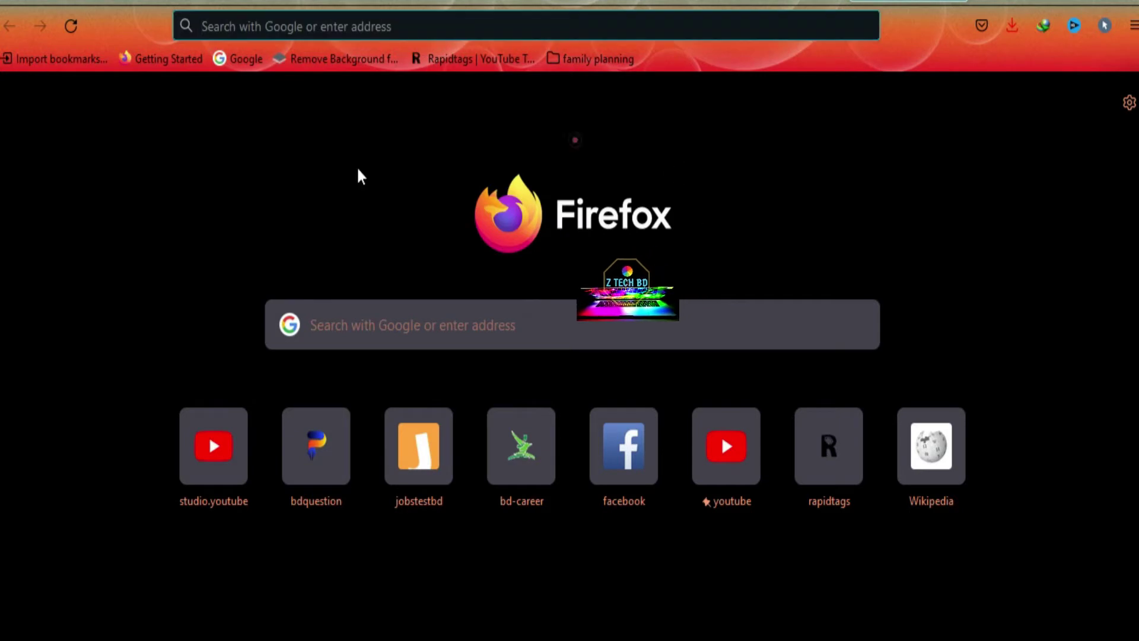
{"action": "left_click", "coordinate": [724, 238]}
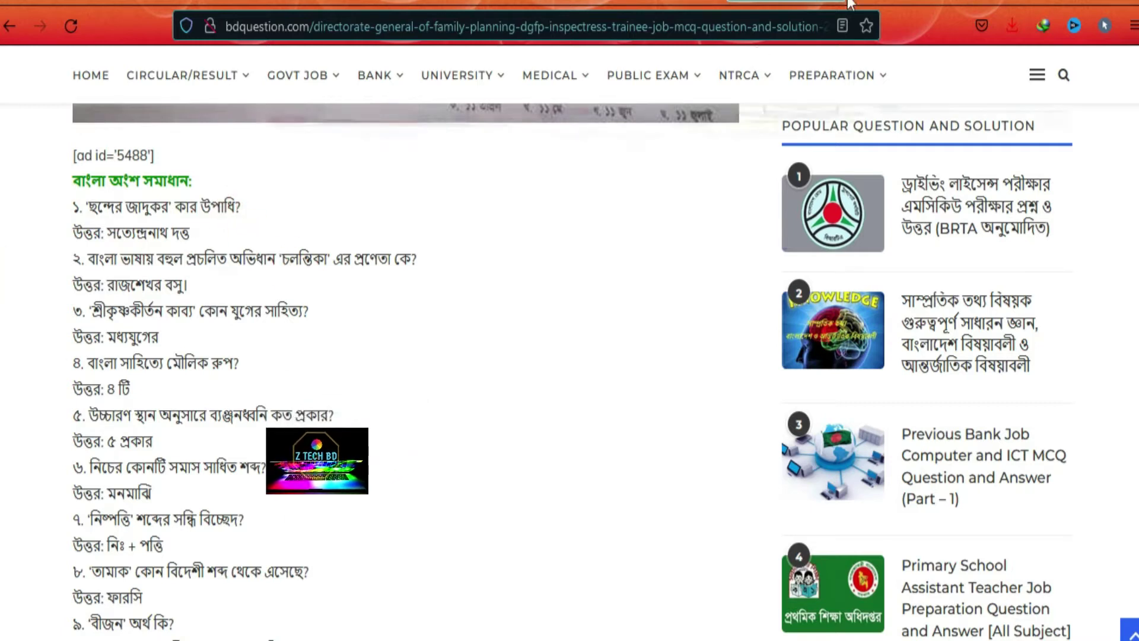
{"action": "mouse_move", "coordinate": [630, 59]}
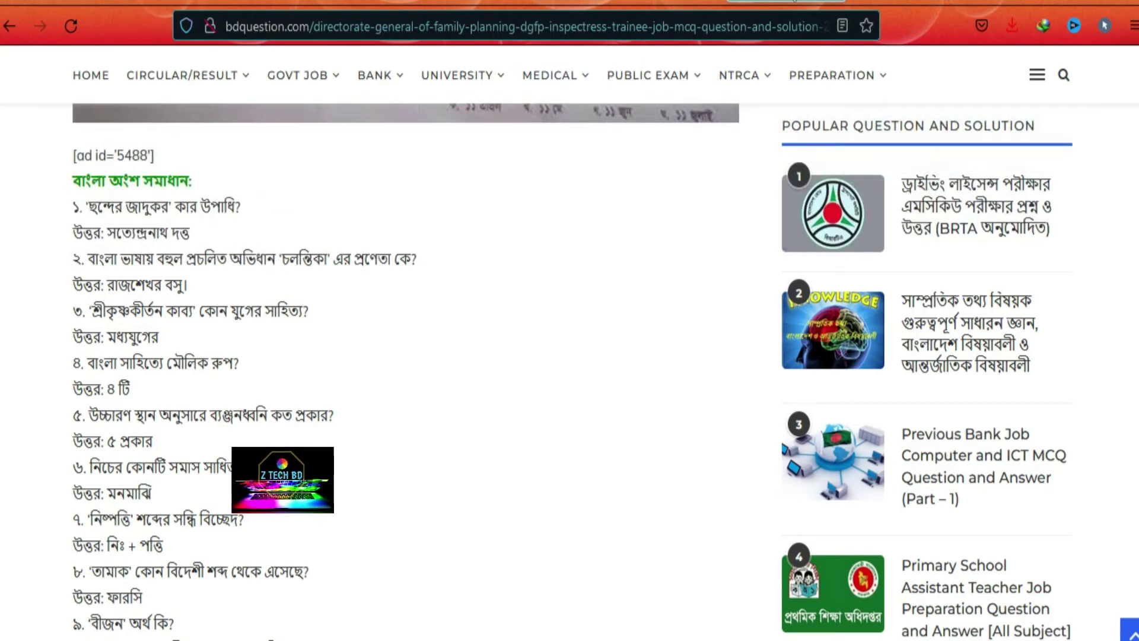
{"action": "left_click", "coordinate": [872, 1]}
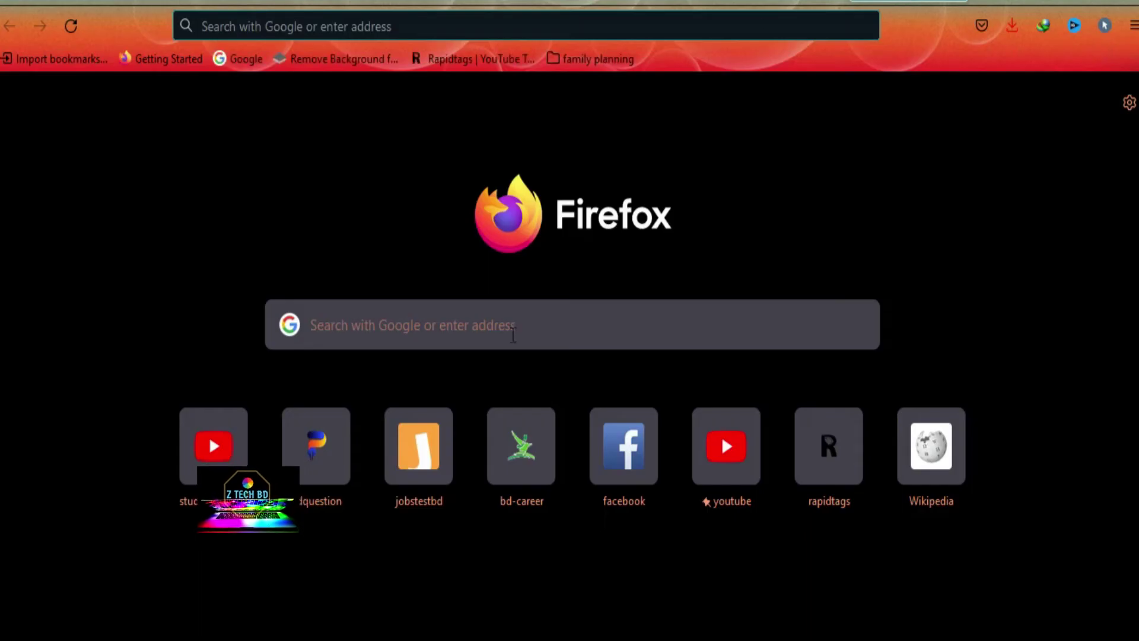
- Show the Absolute Enable Right Click & Copy add-on page and highlight the extension's title and author line
{"action": "left_click", "coordinate": [677, 3]}
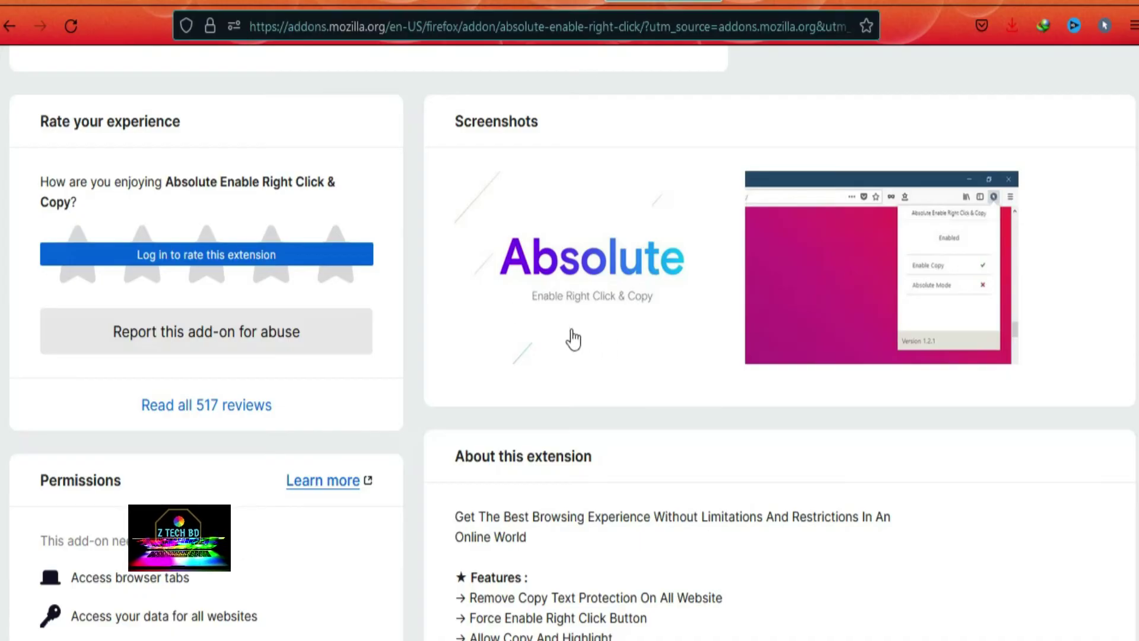
{"action": "scroll", "coordinate": [586, 343], "scroll_direction": "up", "scroll_amount": 5}
{"action": "scroll", "coordinate": [204, 186], "scroll_direction": "up", "scroll_amount": 2}
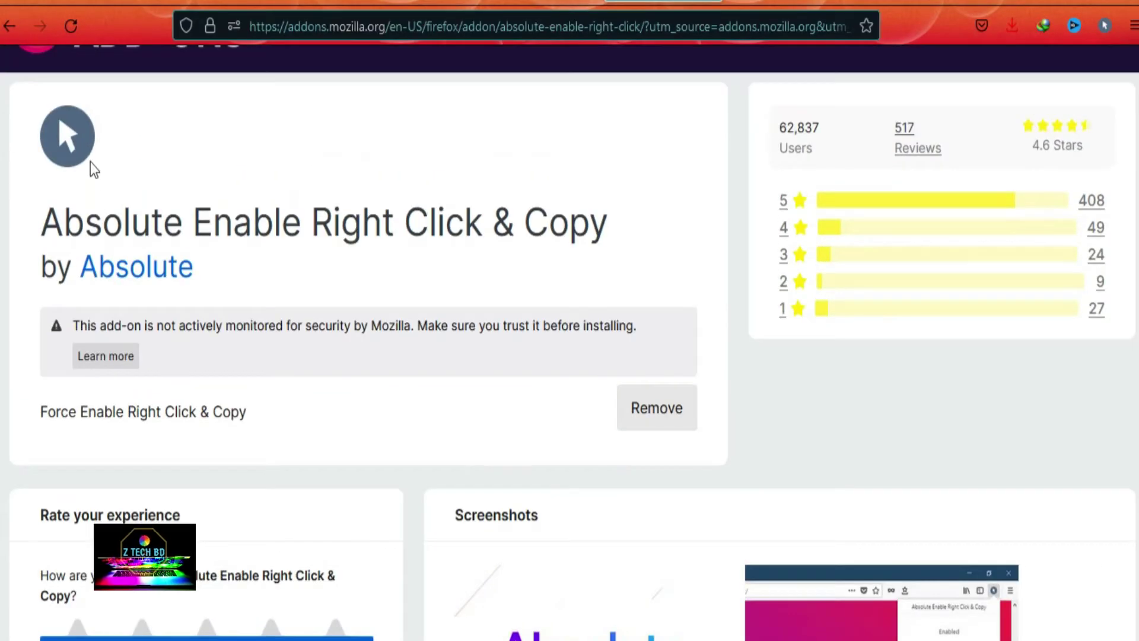
{"action": "left_click_drag", "start_coordinate": [36, 201], "coordinate": [623, 248]}
{"action": "left_click", "coordinate": [143, 189]}
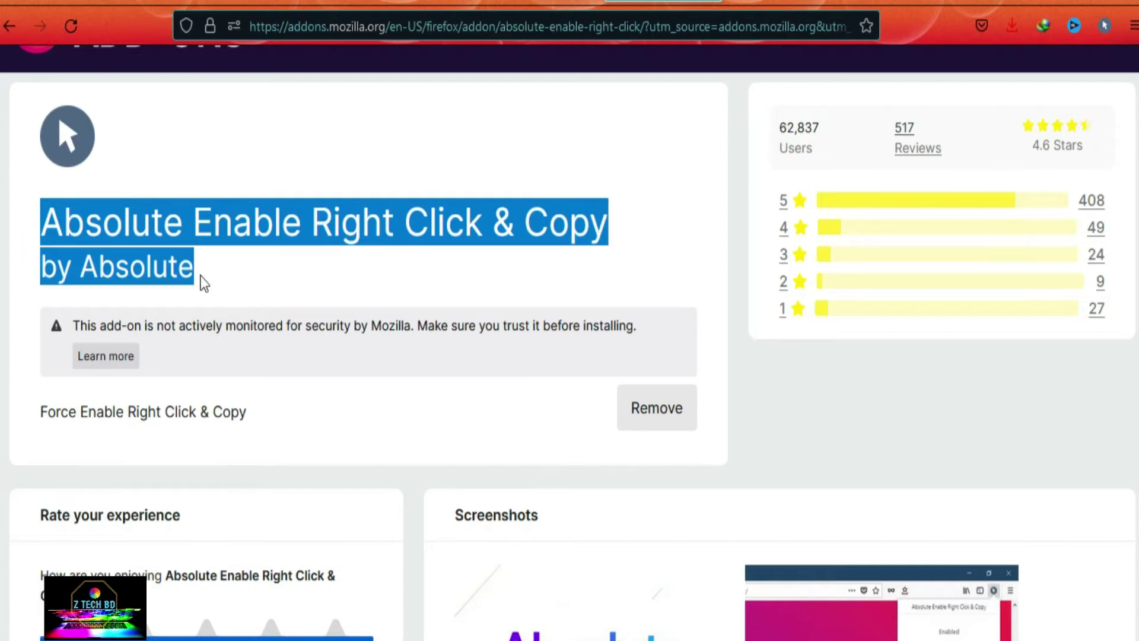
{"action": "left_click", "coordinate": [254, 269]}
{"action": "left_click_drag", "start_coordinate": [41, 190], "coordinate": [211, 279]}
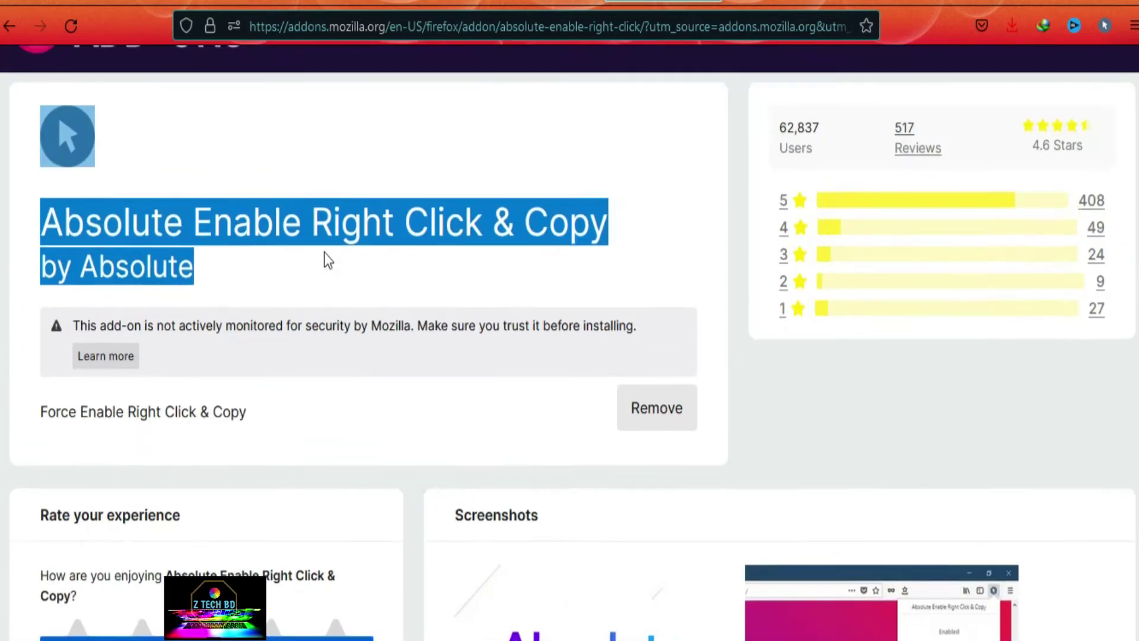
{"action": "scroll", "coordinate": [324, 252], "scroll_direction": "up", "scroll_amount": 2}
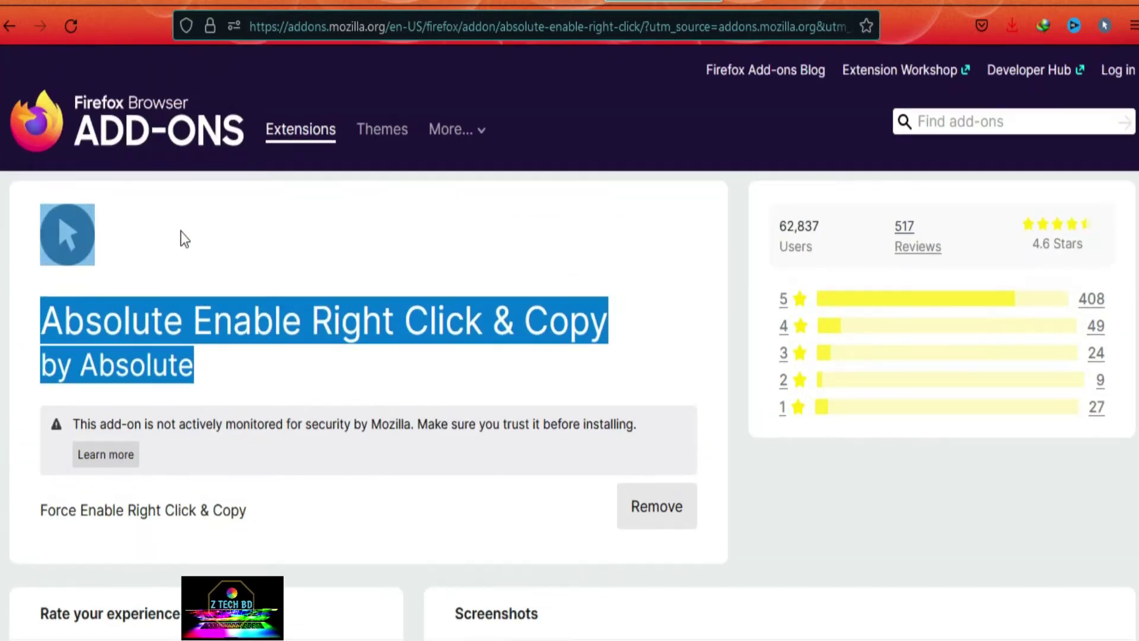
{"action": "left_click", "coordinate": [202, 254]}
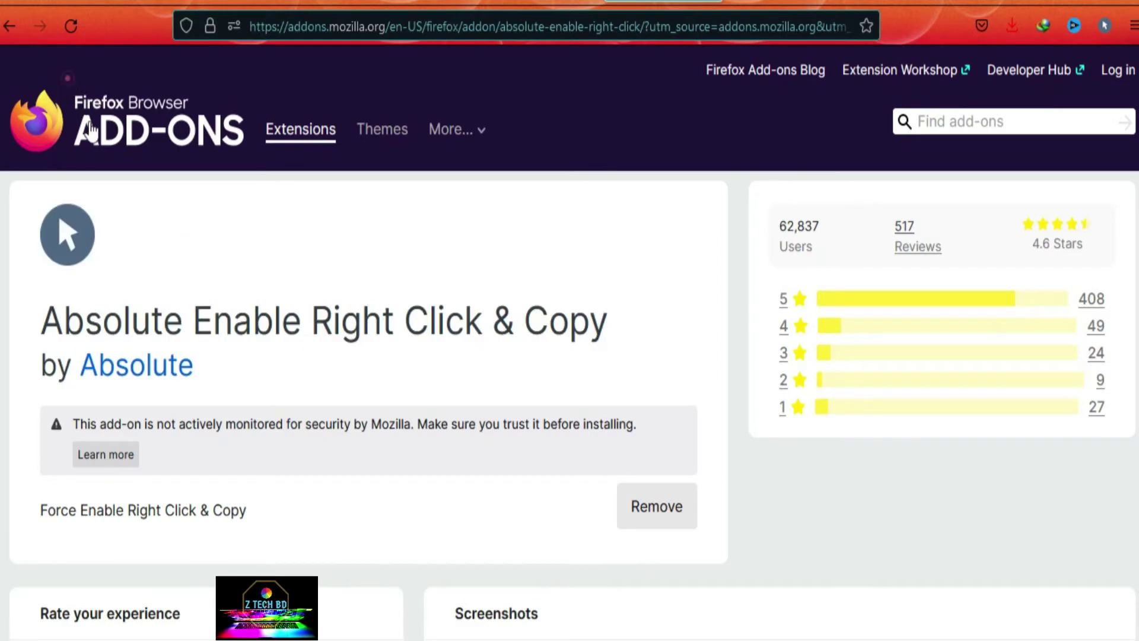
{"action": "left_click_drag", "start_coordinate": [366, 156], "coordinate": [270, 201]}
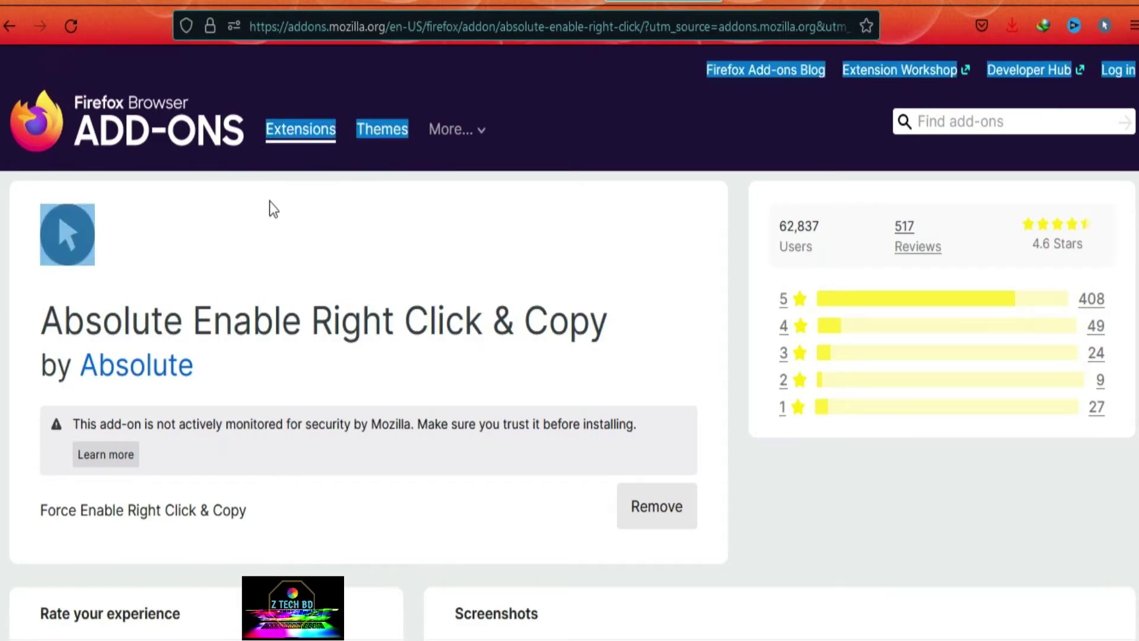
{"action": "left_click", "coordinate": [238, 237]}
{"action": "double_click", "coordinate": [330, 89]}
{"action": "left_click", "coordinate": [274, 91]}
{"action": "left_click", "coordinate": [267, 159]}
{"action": "left_click", "coordinate": [338, 161]}
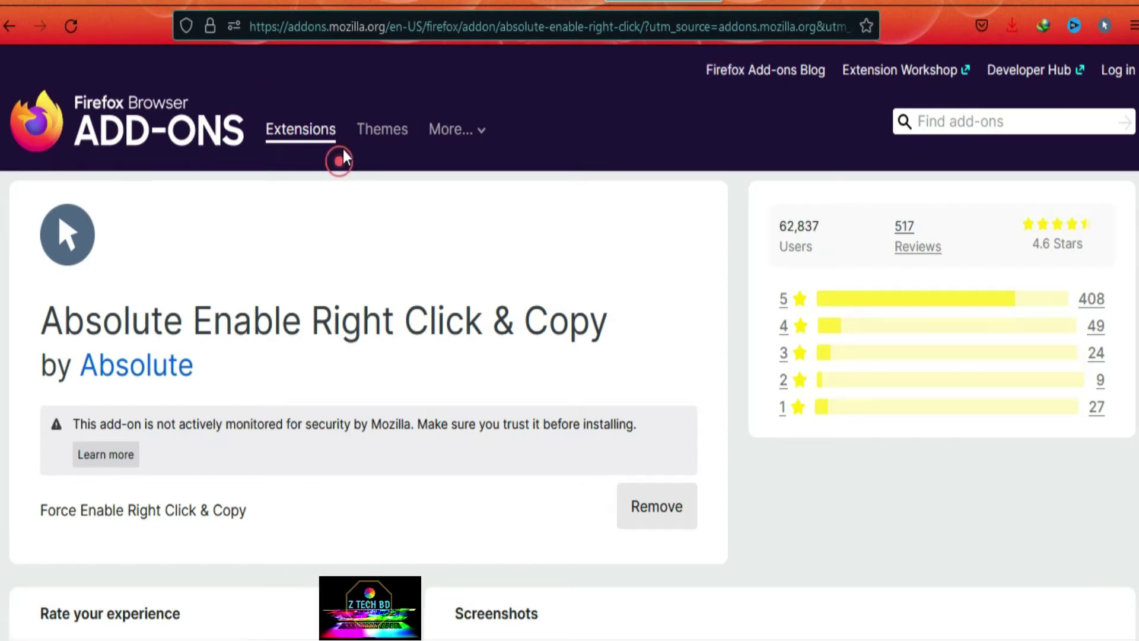
{"action": "left_click", "coordinate": [257, 82]}
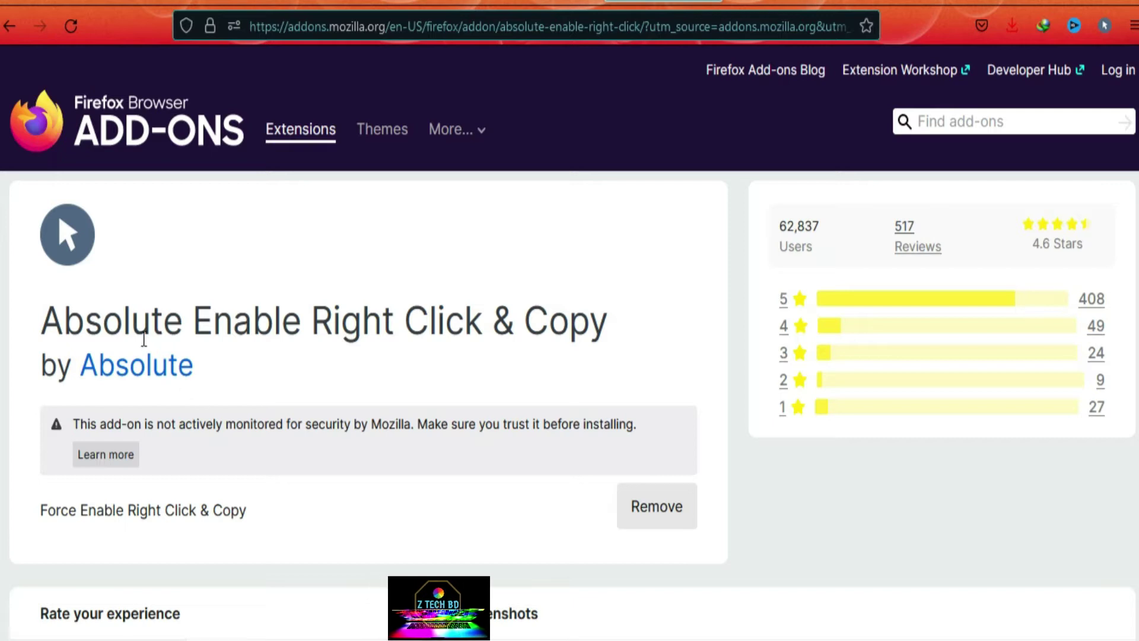
- From a new tab, go through the browser's home page settings to the extensions manager
{"action": "key", "text": "ctrl+t"}
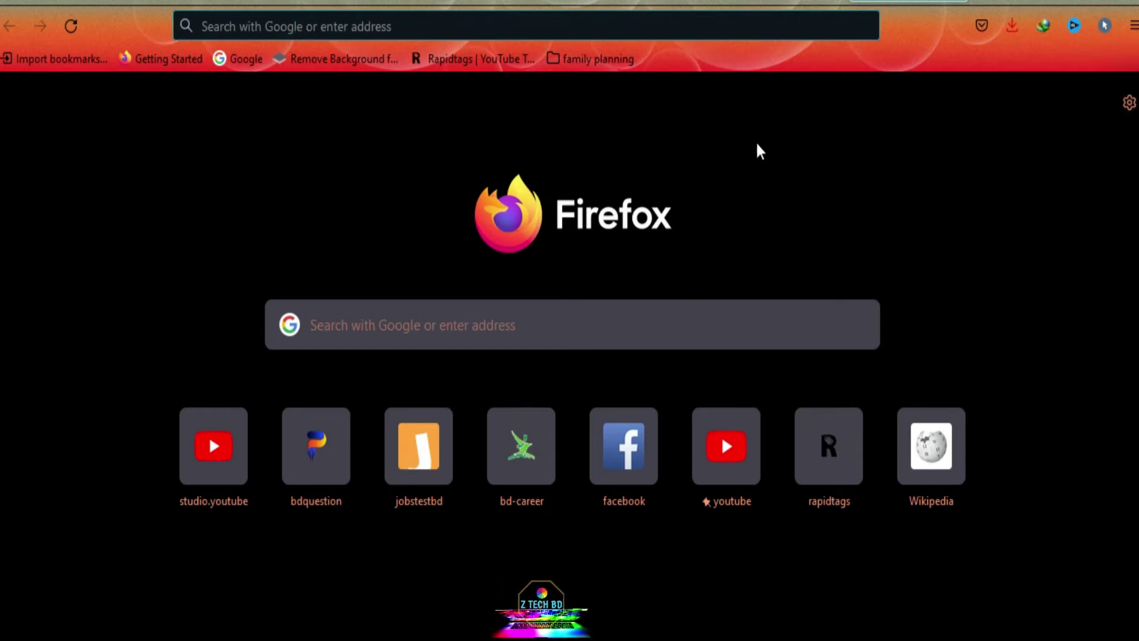
{"action": "left_click", "coordinate": [1131, 113]}
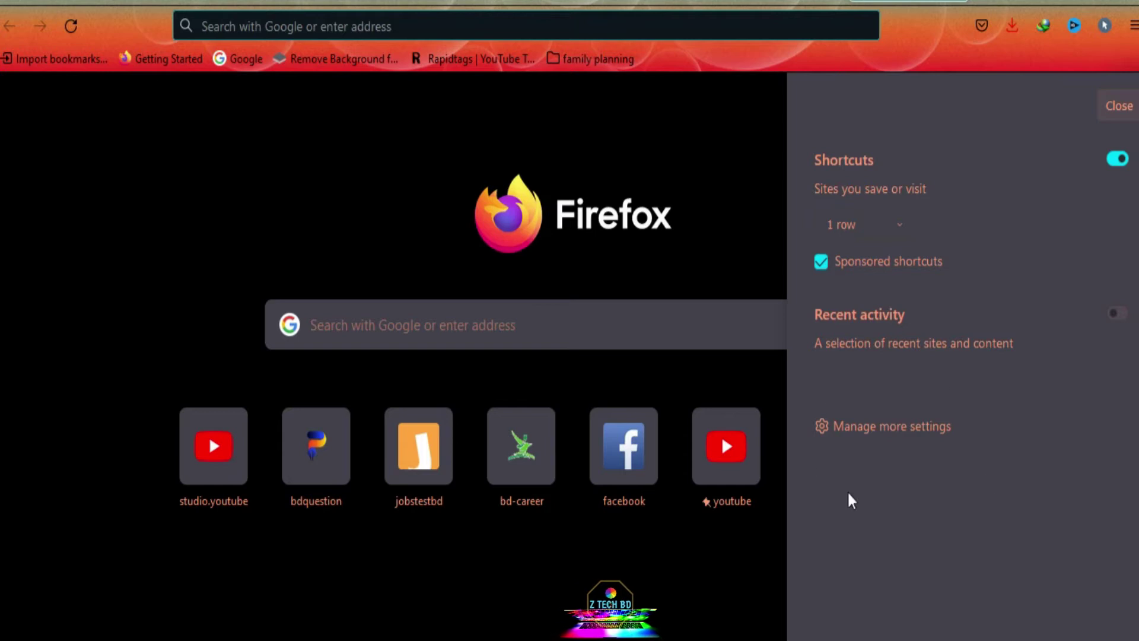
{"action": "left_click", "coordinate": [997, 413]}
{"action": "left_click", "coordinate": [854, 428]}
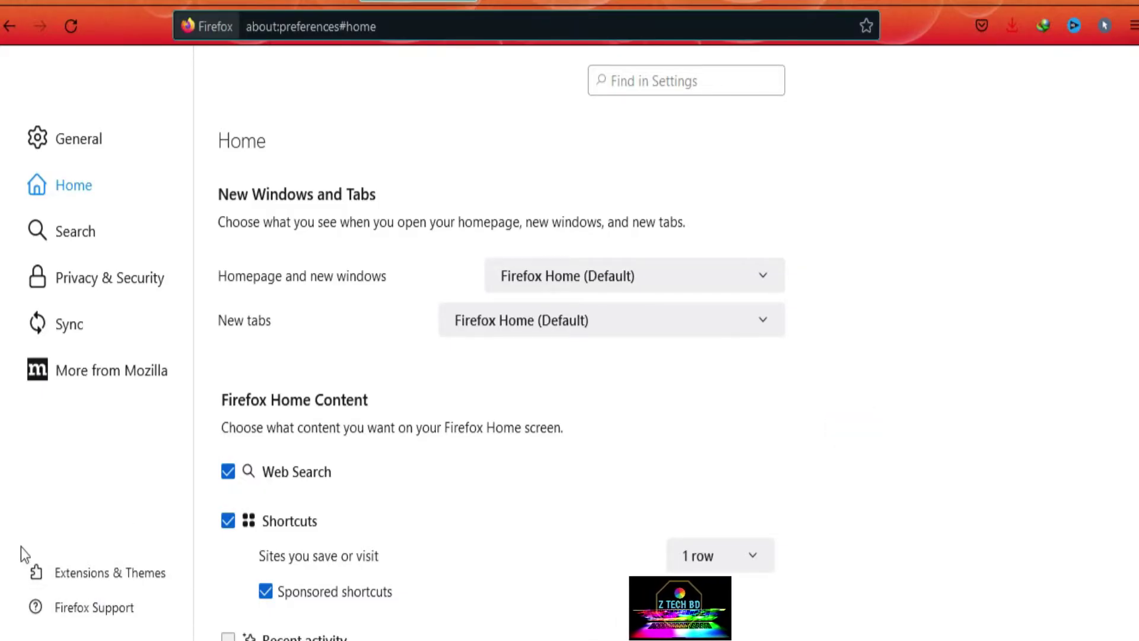
{"action": "left_click", "coordinate": [66, 571]}
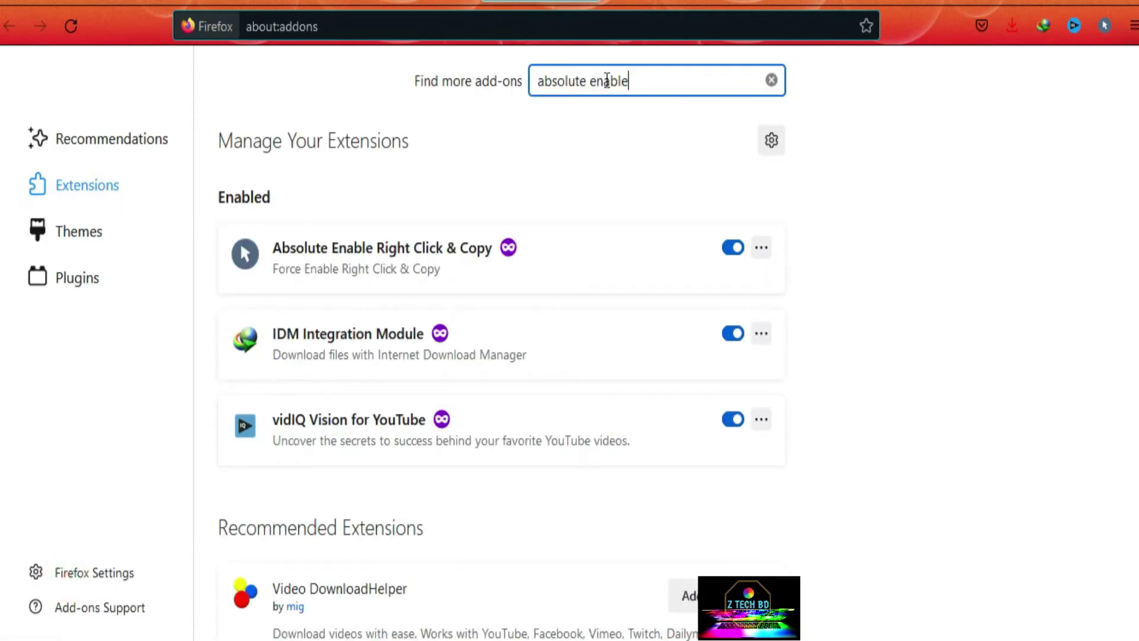
- Search for more add-ons with the phrase "absolute enable right click and copy"
{"action": "left_click", "coordinate": [641, 82]}
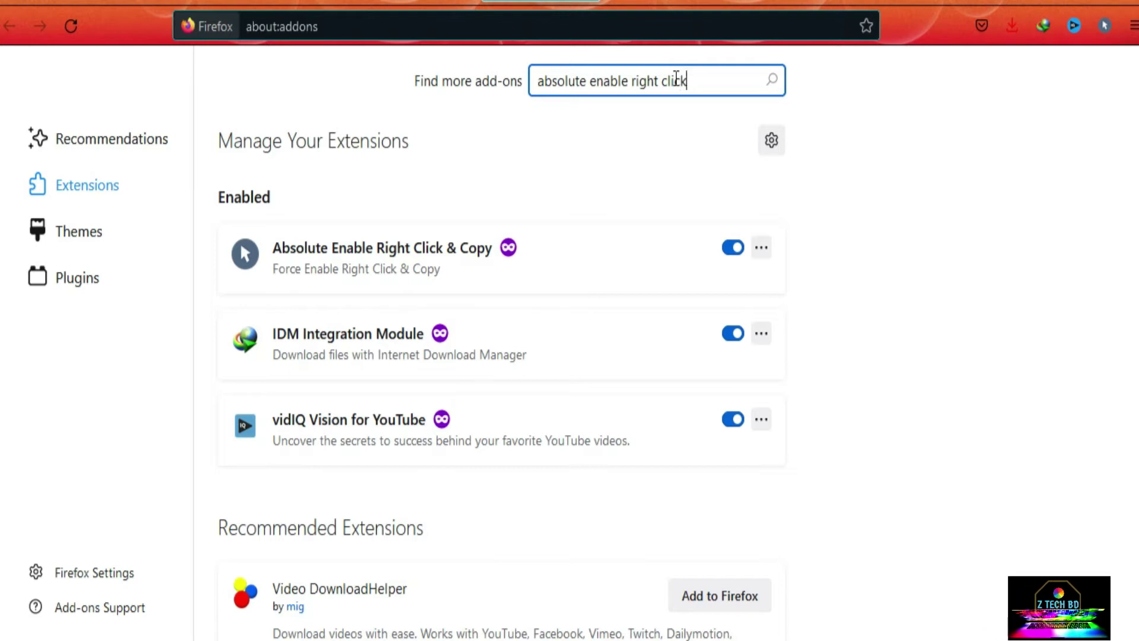
{"action": "type", "text": "copy"}
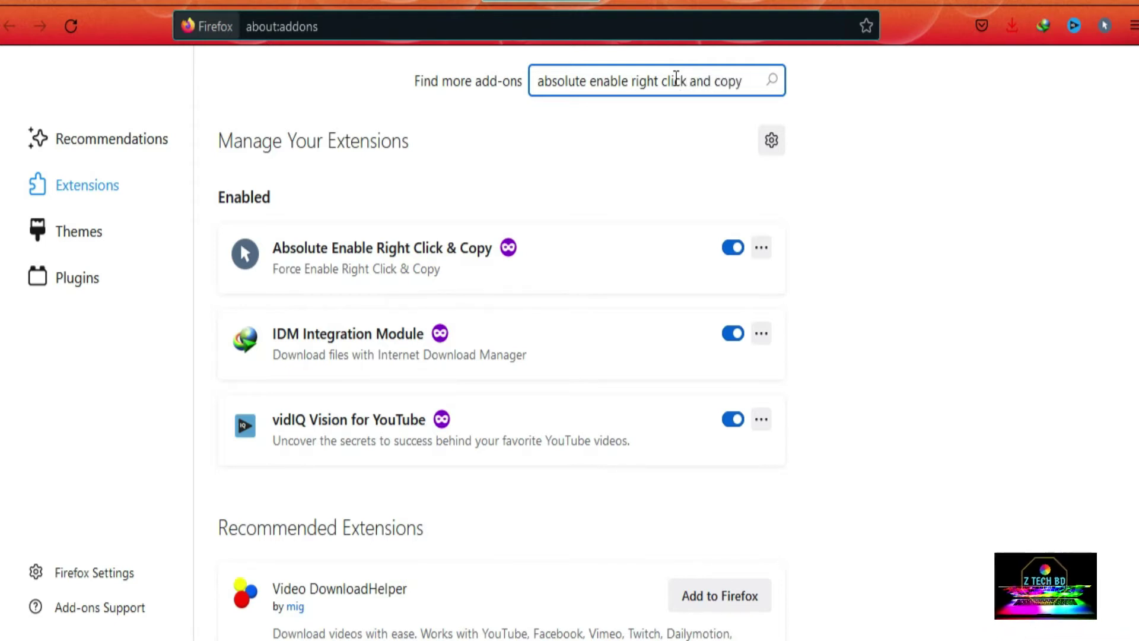
{"action": "left_click", "coordinate": [830, 80]}
{"action": "left_click", "coordinate": [774, 80]}
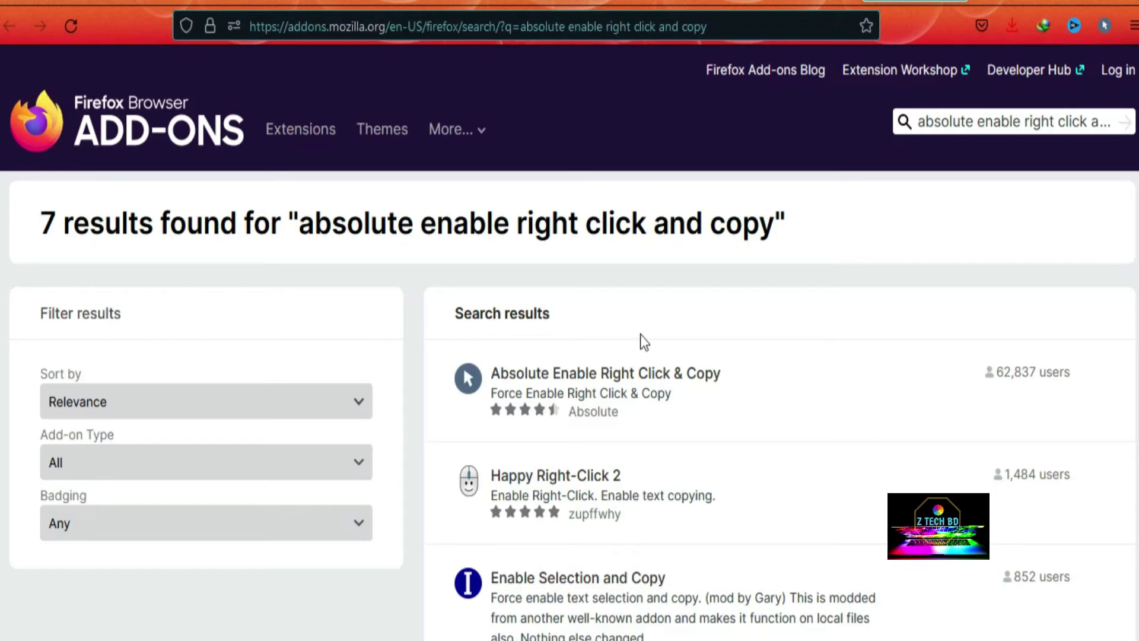
- Open the Absolute Enable Right Click & Copy add-on from the search results and review its page
{"action": "scroll", "coordinate": [640, 334], "scroll_direction": "down", "scroll_amount": 2}
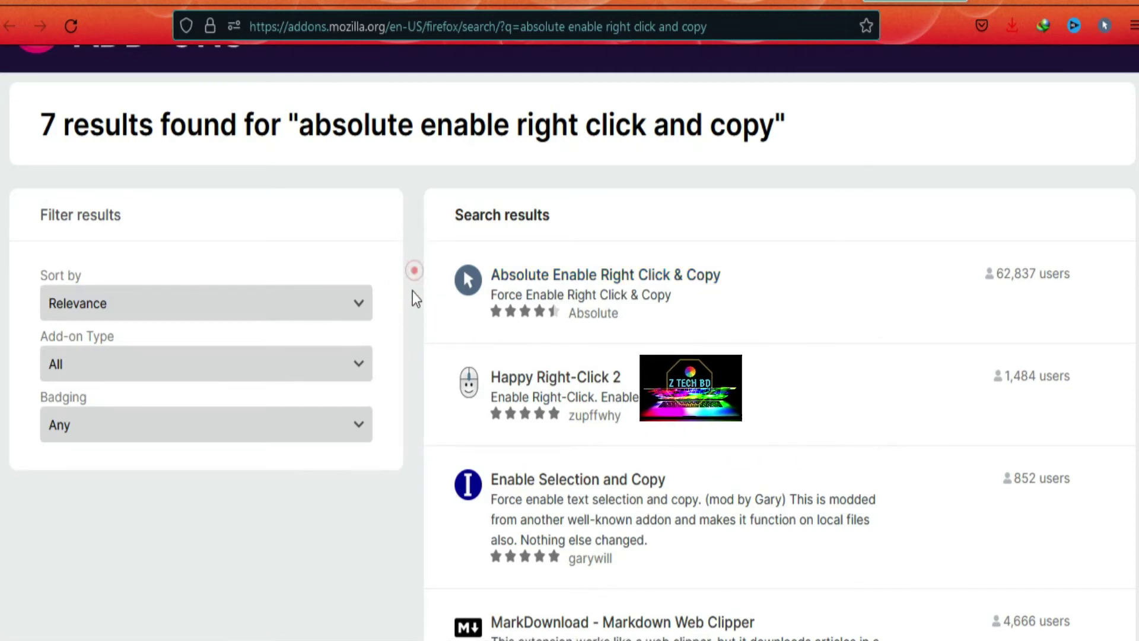
{"action": "left_click", "coordinate": [413, 318]}
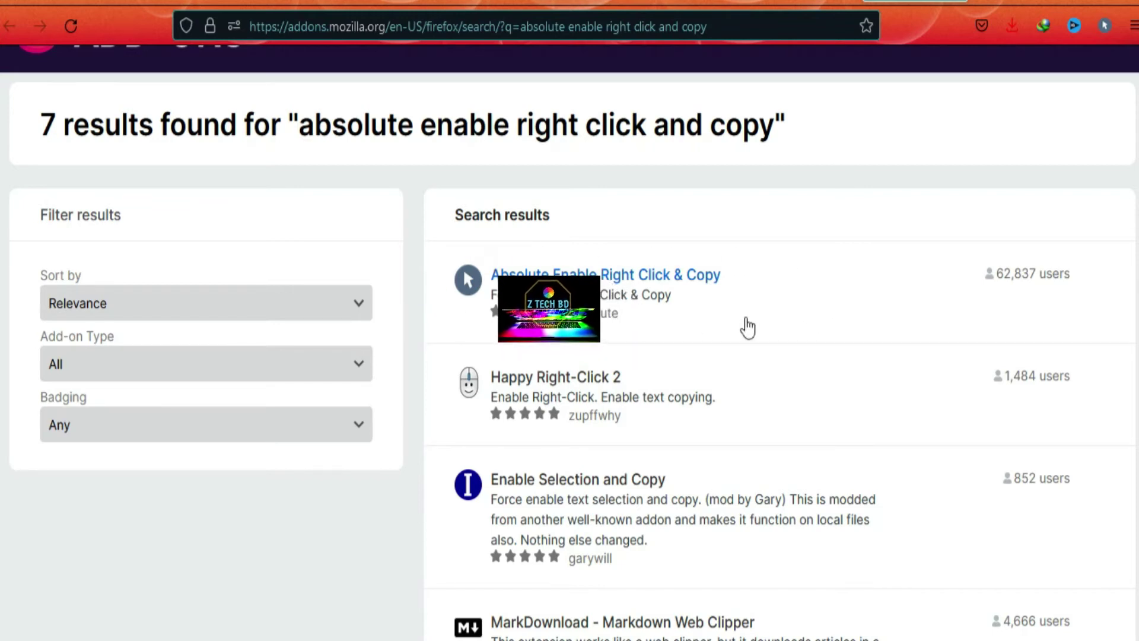
{"action": "left_click", "coordinate": [672, 275]}
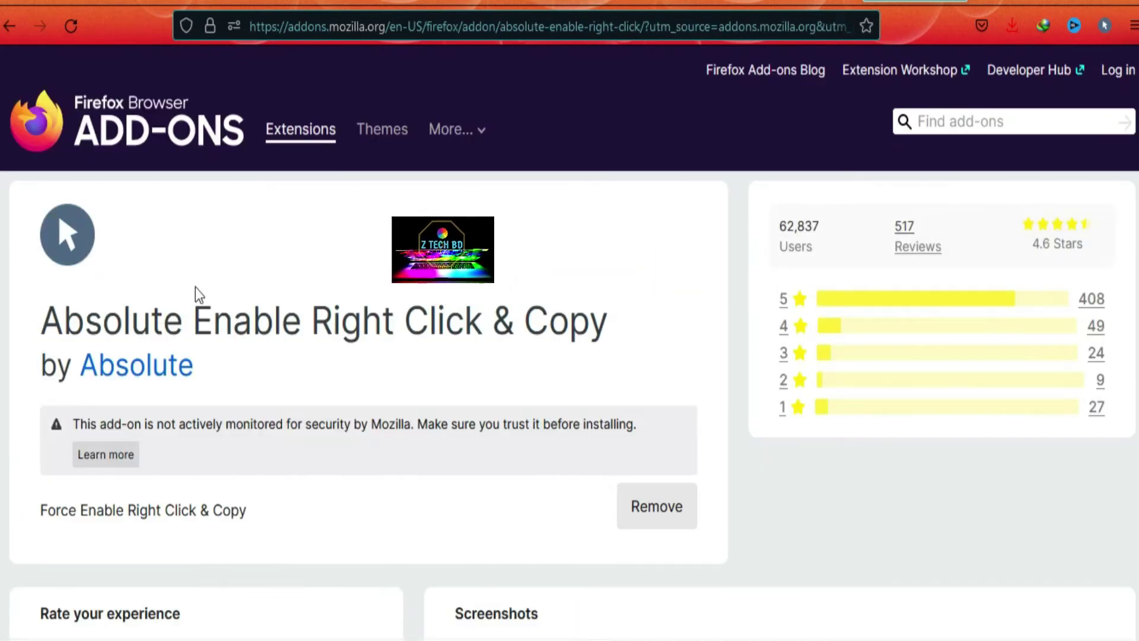
{"action": "scroll", "coordinate": [332, 380], "scroll_direction": "down", "scroll_amount": 2}
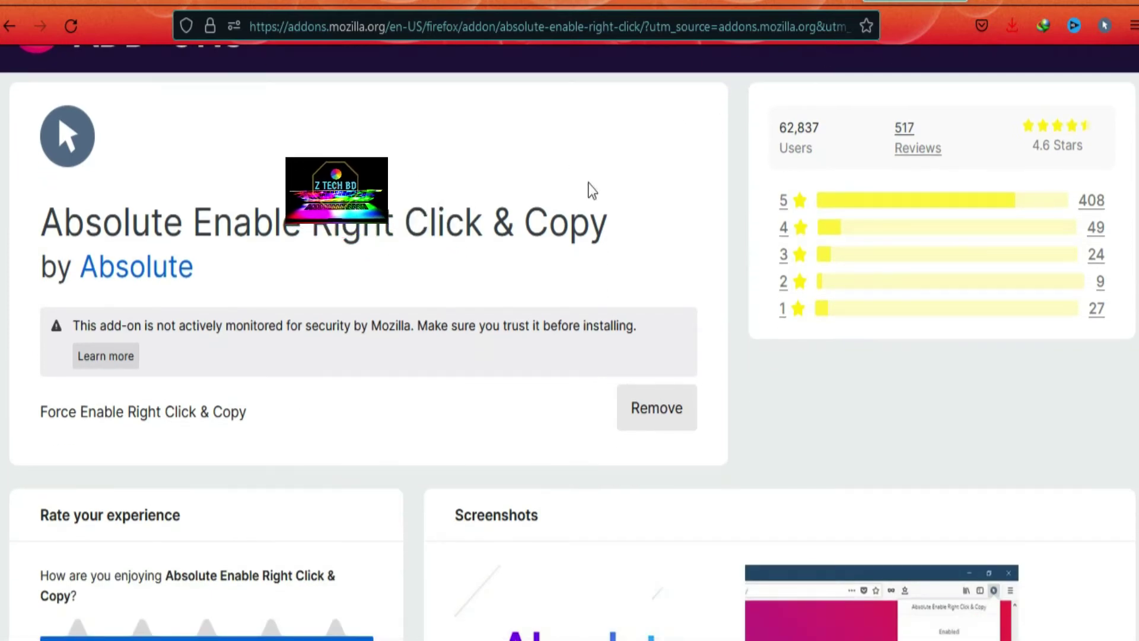
{"action": "scroll", "coordinate": [729, 192], "scroll_direction": "up", "scroll_amount": 2}
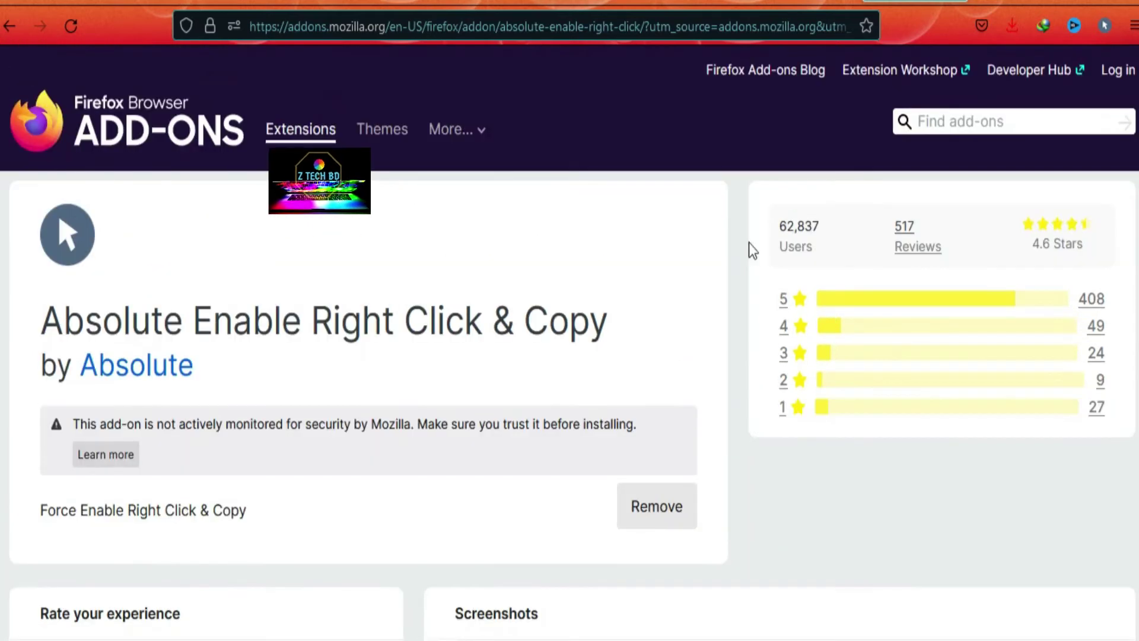
{"action": "left_click", "coordinate": [800, 196]}
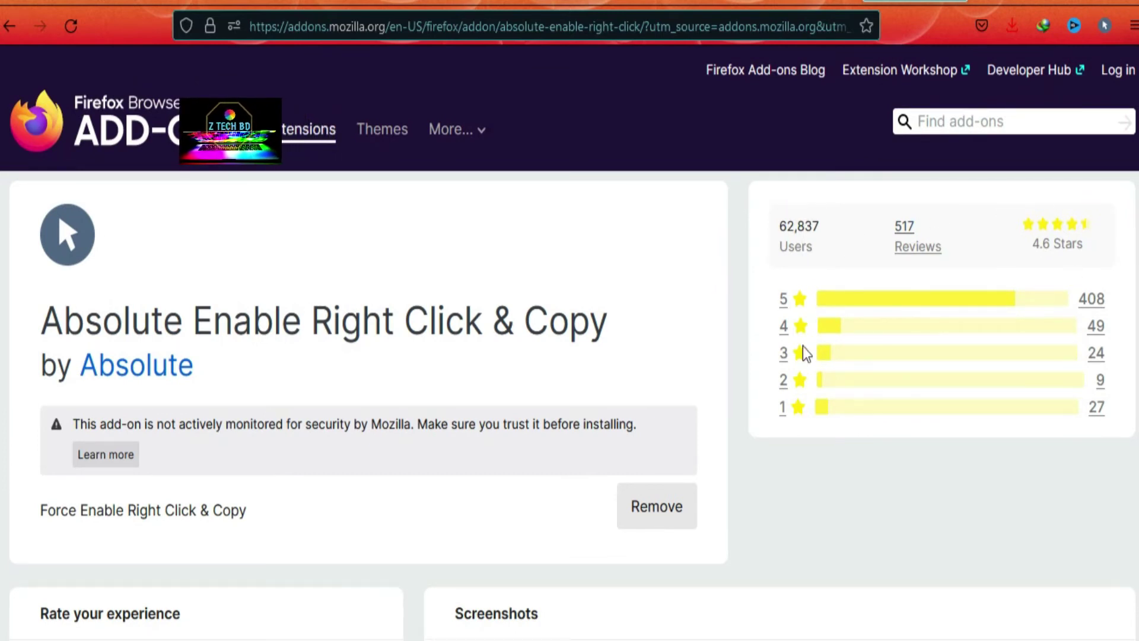
{"action": "scroll", "coordinate": [611, 265], "scroll_direction": "down", "scroll_amount": 8}
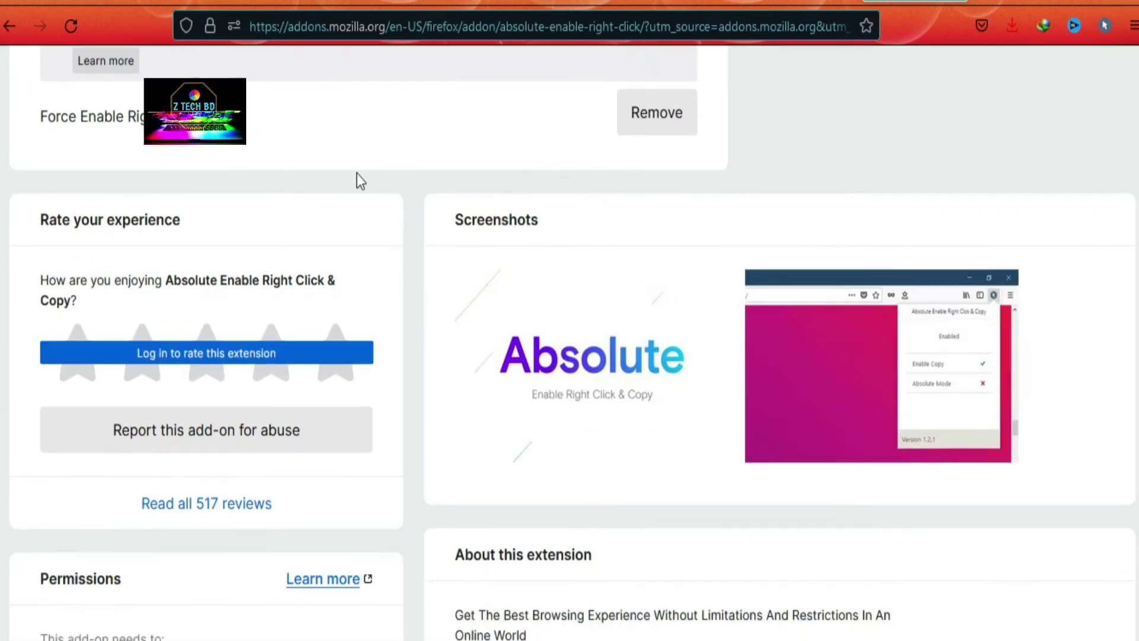
{"action": "scroll", "coordinate": [358, 173], "scroll_direction": "up", "scroll_amount": 6}
- Return to the bdquestion.com page and turn on Enable Copy in the Absolute Enable Right Click & Copy extension
{"action": "left_click", "coordinate": [959, 1]}
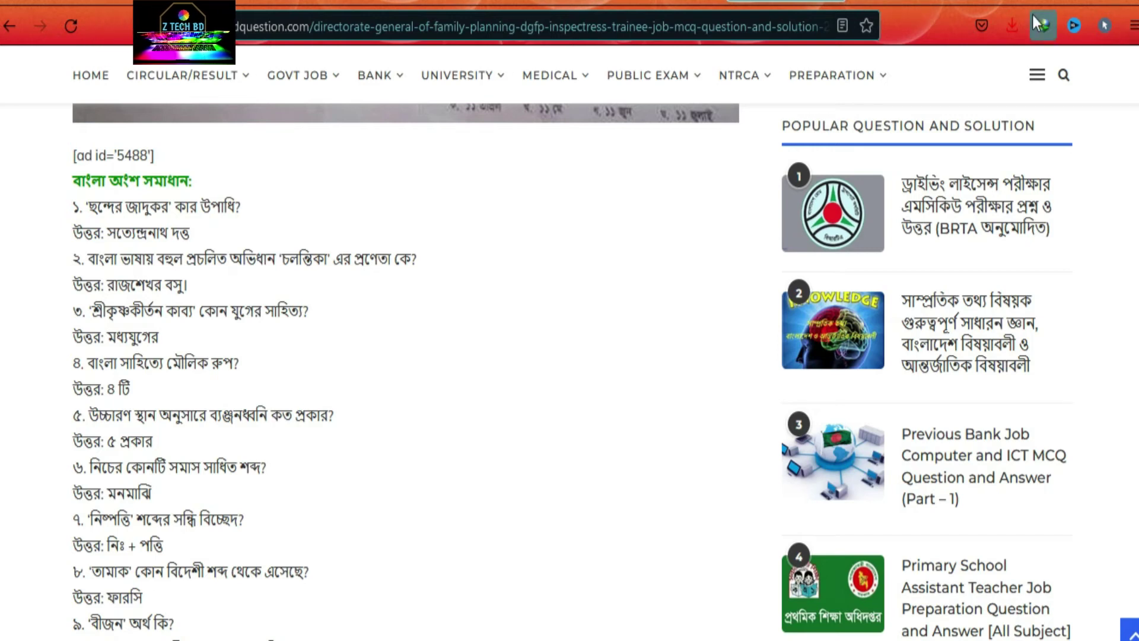
{"action": "left_click", "coordinate": [1101, 30]}
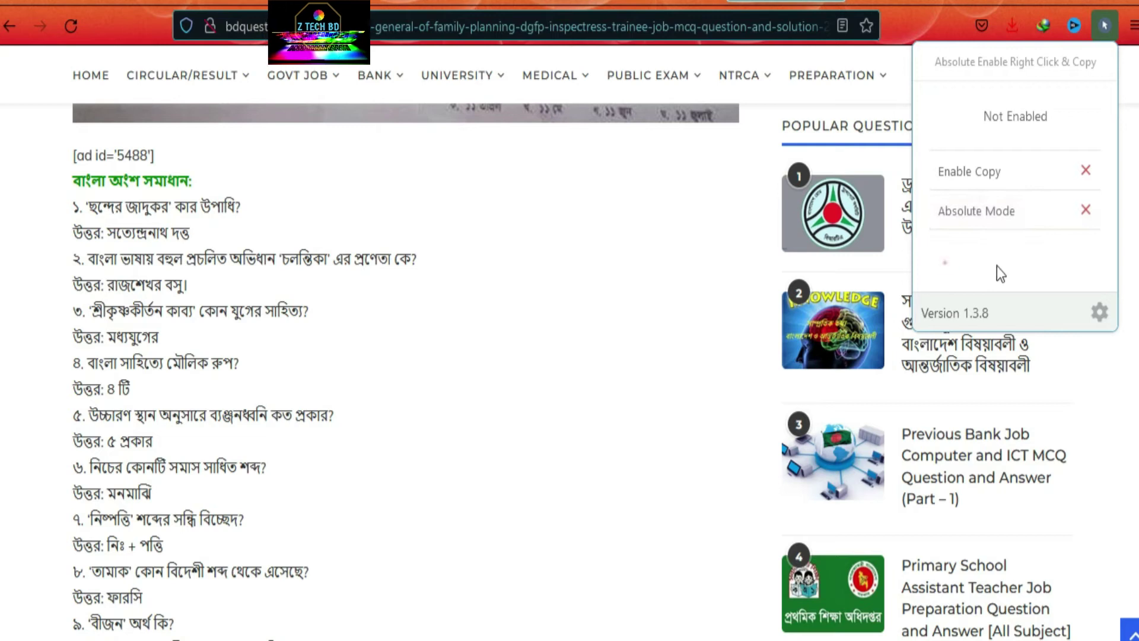
{"action": "left_click", "coordinate": [1046, 266]}
{"action": "left_click", "coordinate": [938, 109]}
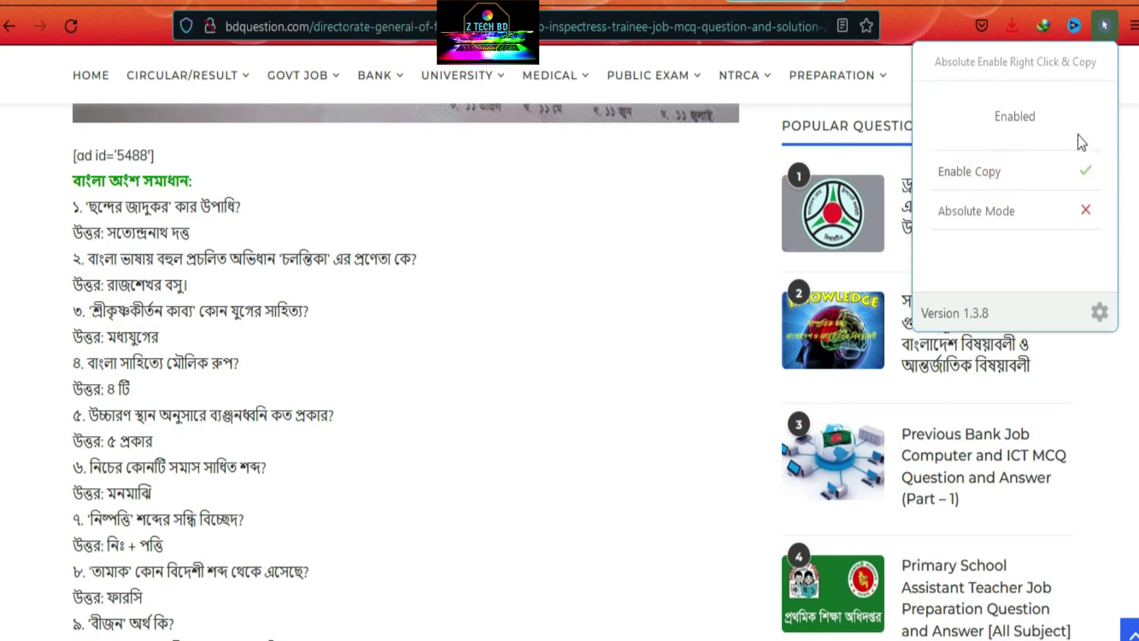
- Reload the bdquestion.com page and return to the start of the Bengali answers section
{"action": "left_click", "coordinate": [933, 23]}
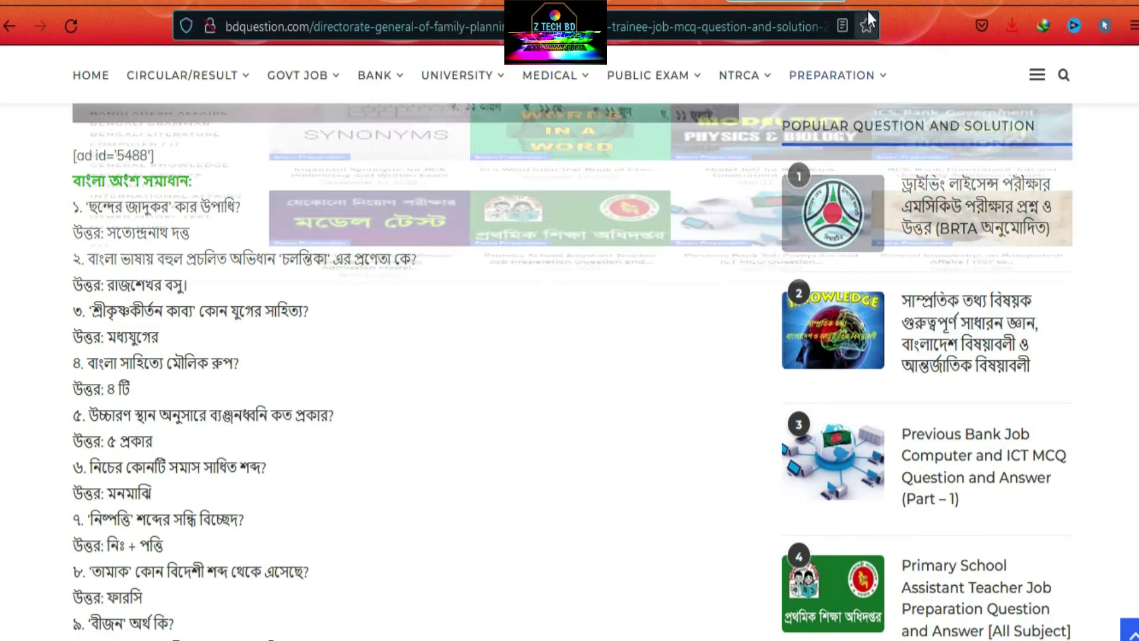
{"action": "mouse_move", "coordinate": [832, 75]}
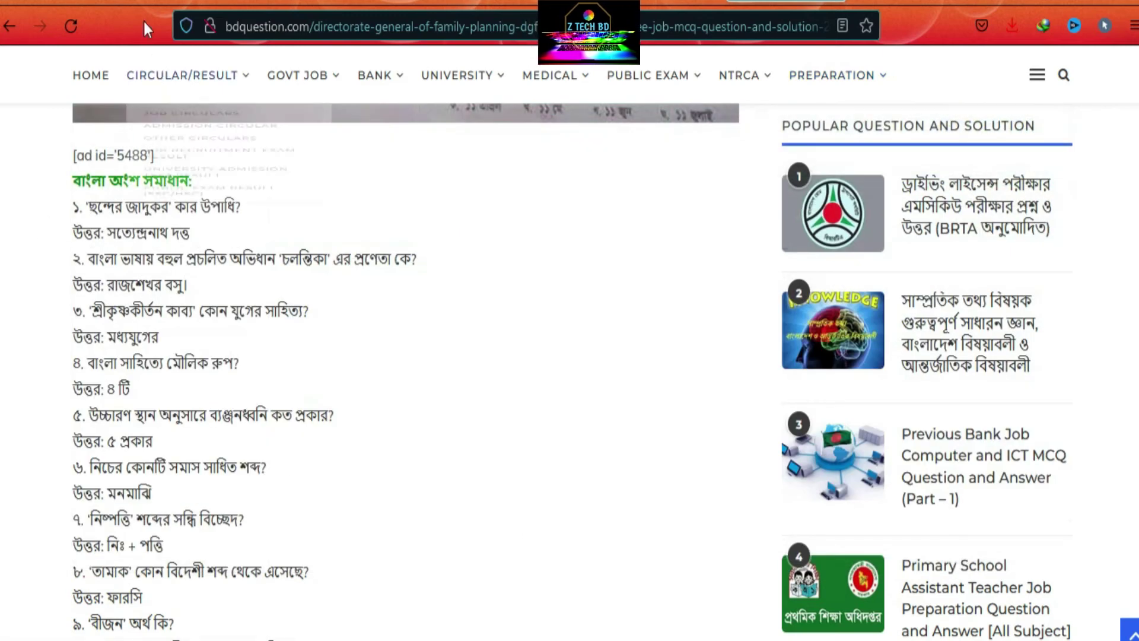
{"action": "left_click", "coordinate": [70, 26]}
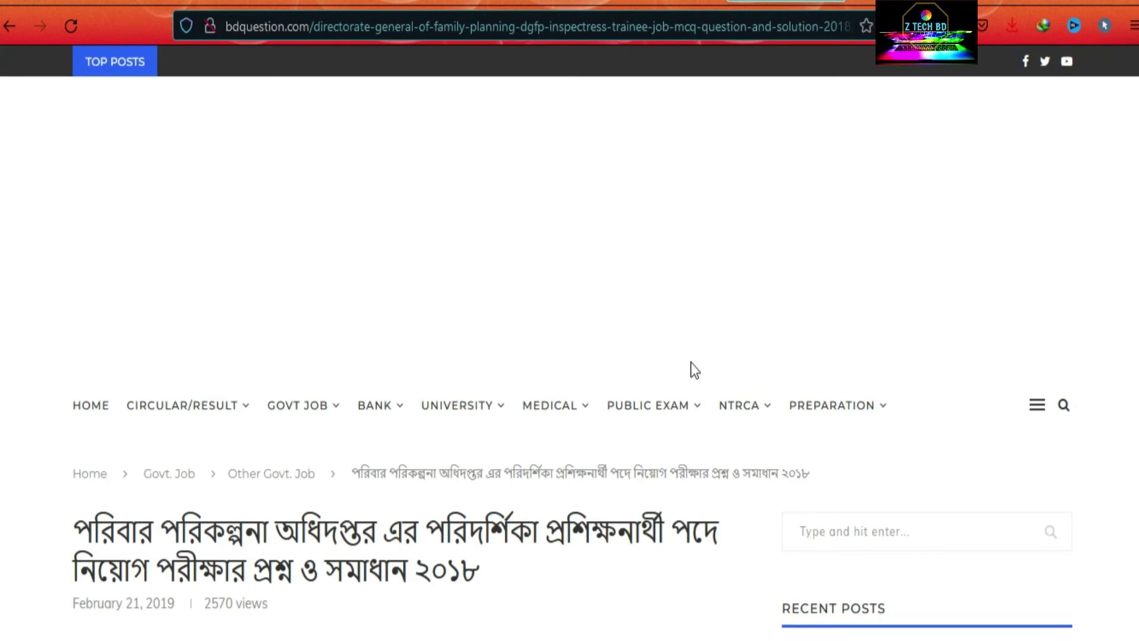
{"action": "scroll", "coordinate": [691, 365], "scroll_direction": "down", "scroll_amount": 10}
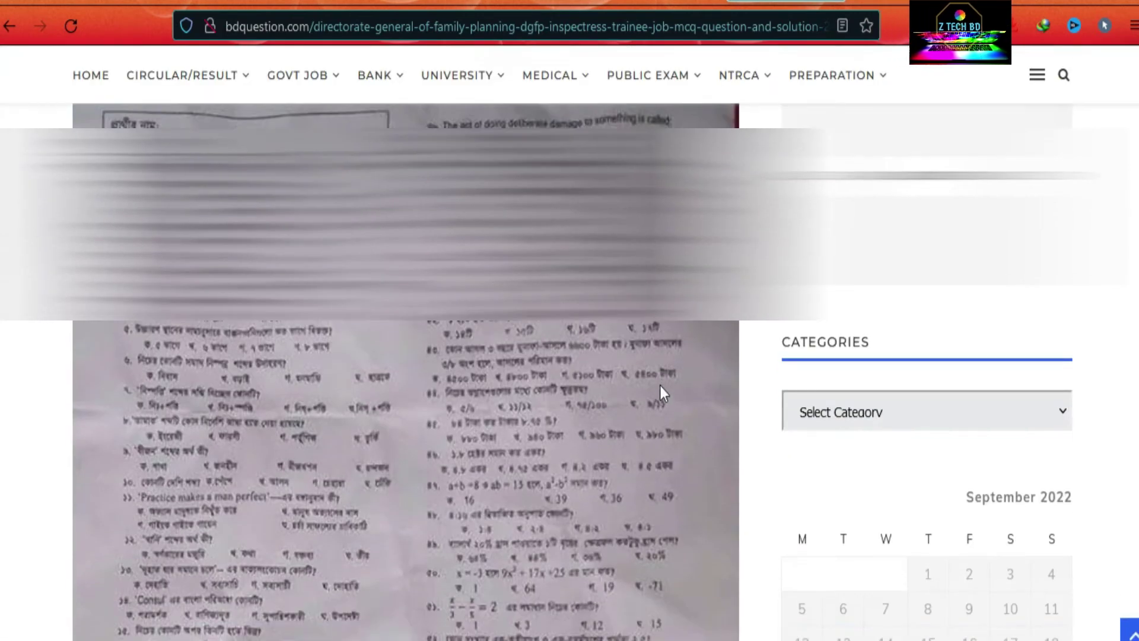
{"action": "scroll", "coordinate": [660, 385], "scroll_direction": "down", "scroll_amount": 15}
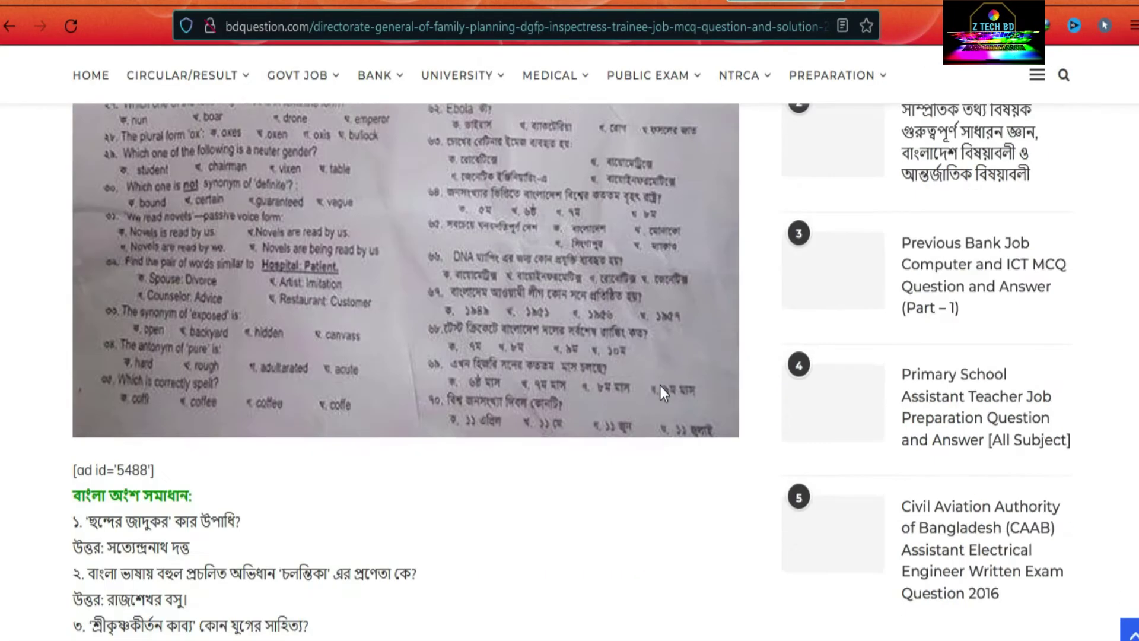
{"action": "scroll", "coordinate": [490, 352], "scroll_direction": "up", "scroll_amount": 3}
{"action": "scroll", "coordinate": [490, 353], "scroll_direction": "up", "scroll_amount": 2}
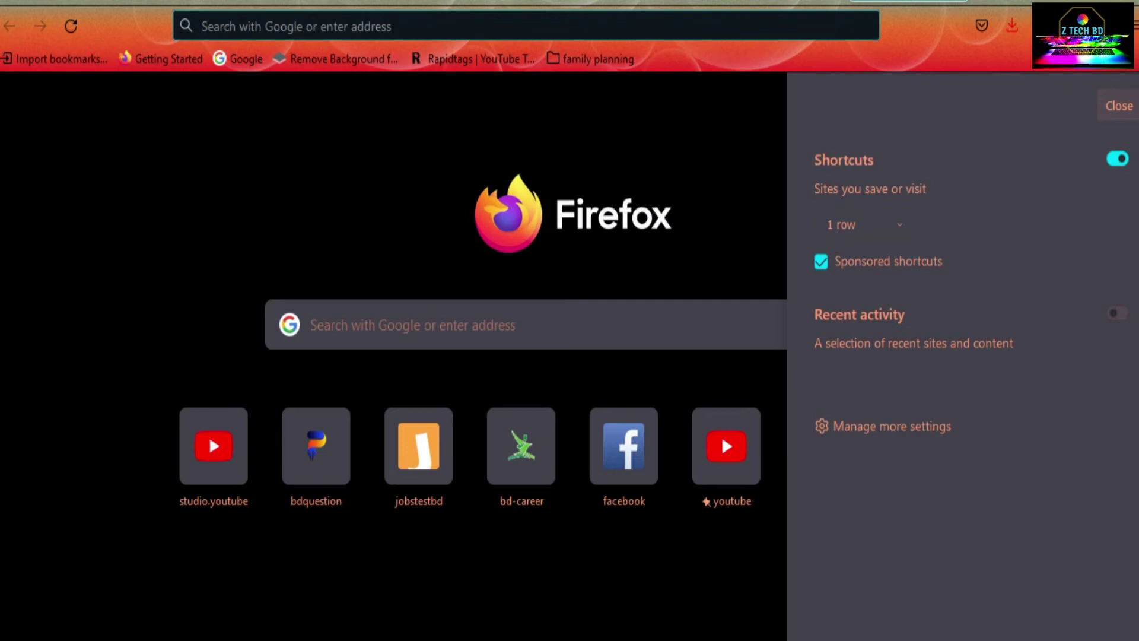
- Try to select the Bengali section heading and first answers and open a context menu on them
{"action": "left_click", "coordinate": [72, 31]}
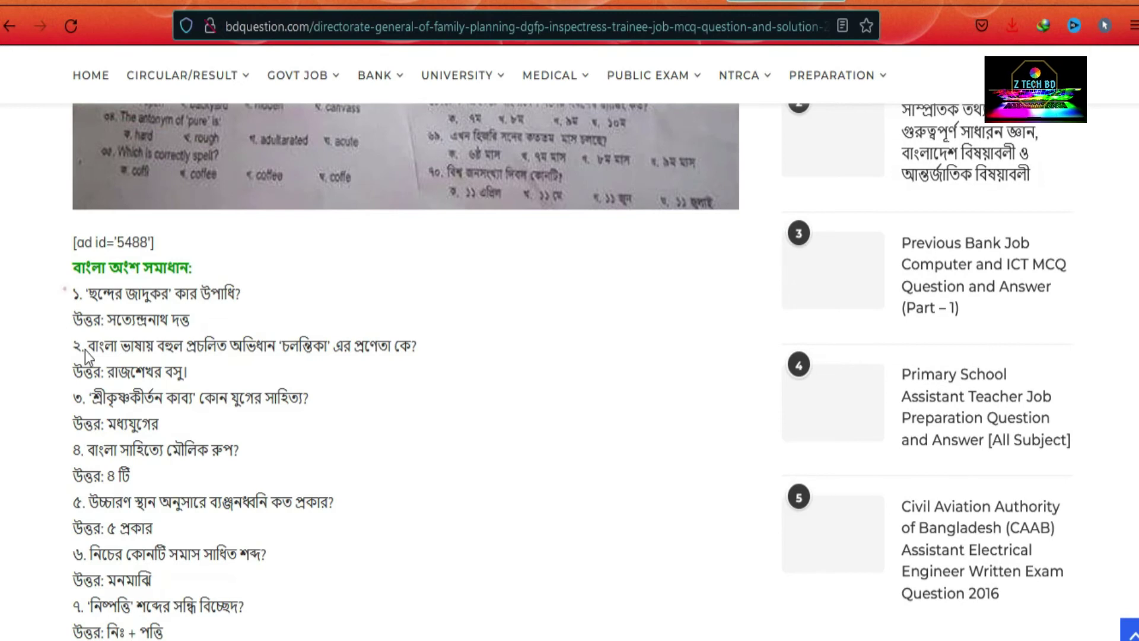
{"action": "right_click", "coordinate": [204, 325]}
{"action": "left_click", "coordinate": [346, 290]}
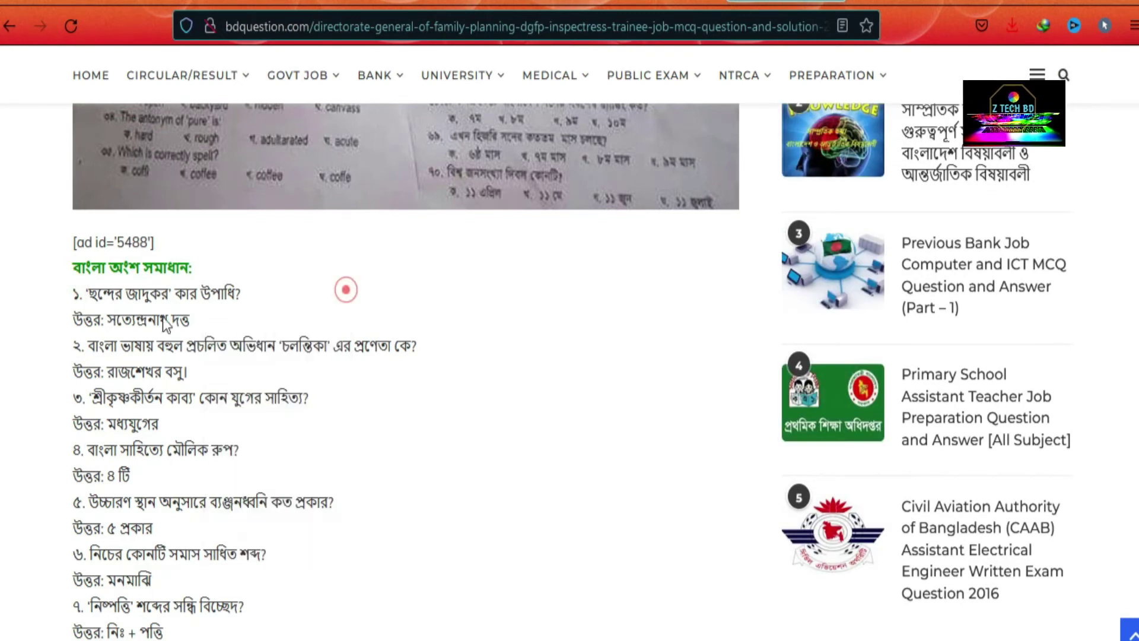
{"action": "right_click", "coordinate": [130, 317]}
{"action": "left_click", "coordinate": [364, 267]}
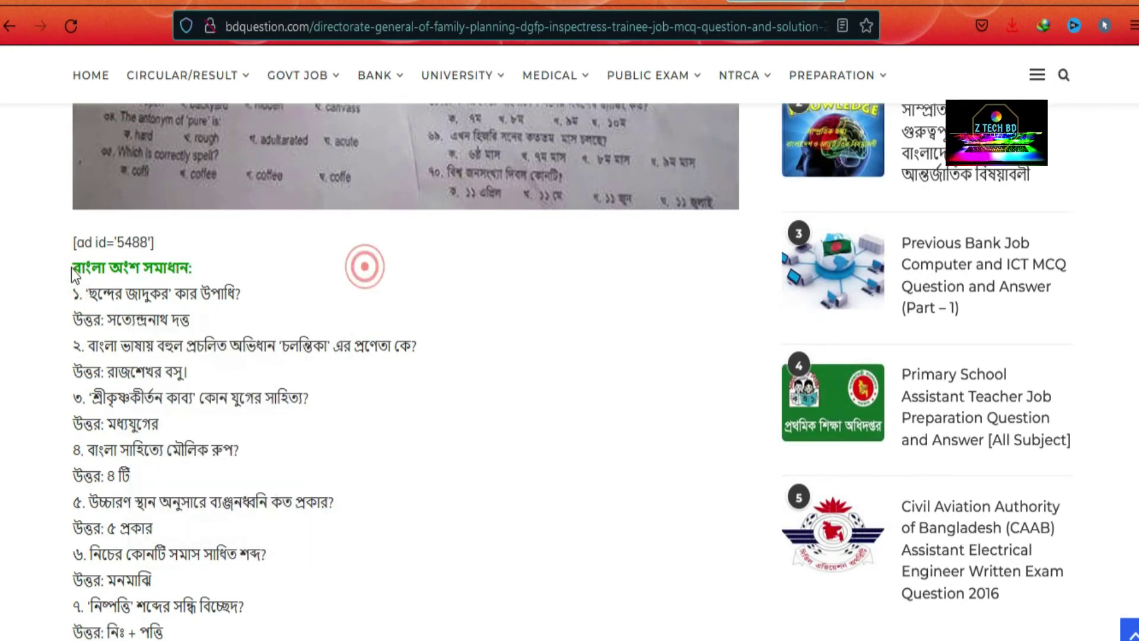
{"action": "left_click_drag", "start_coordinate": [70, 265], "coordinate": [97, 323]}
{"action": "left_click", "coordinate": [226, 294]}
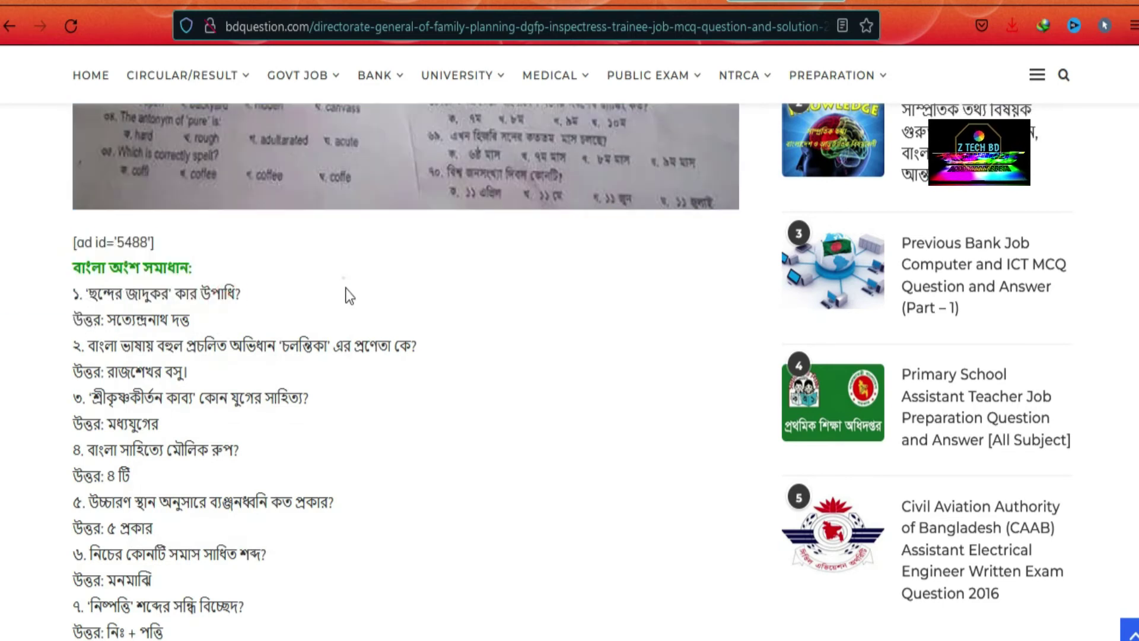
{"action": "left_click", "coordinate": [346, 287]}
{"action": "scroll", "coordinate": [346, 300], "scroll_direction": "down", "scroll_amount": 3}
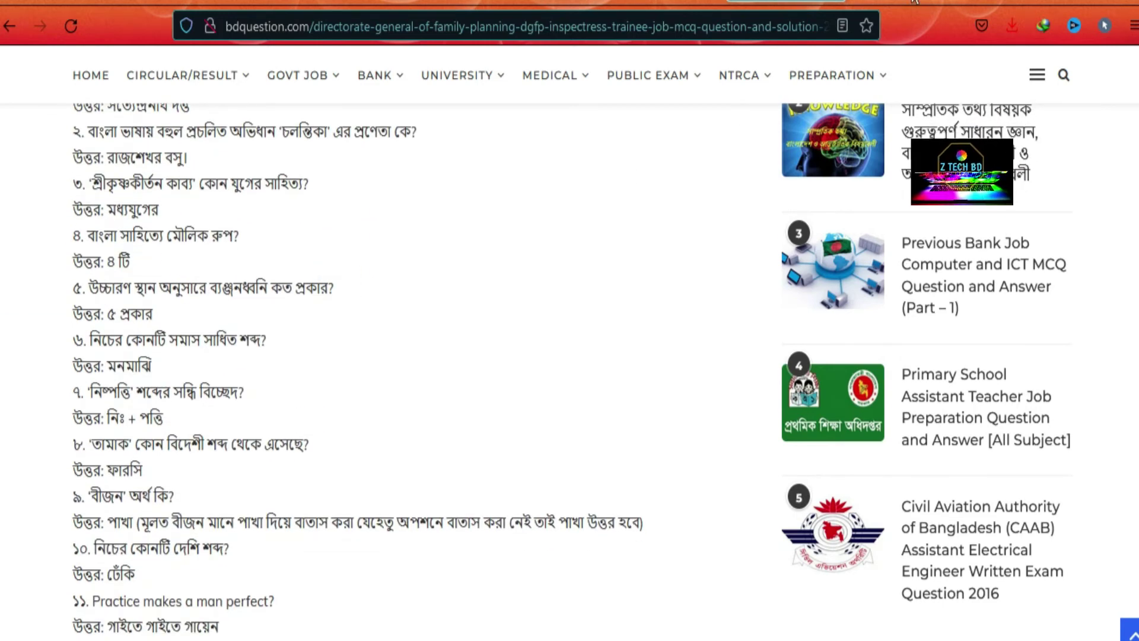
- Check the Absolute Enable Right Click & Copy status on the new tab page and on the bdquestion.com page
{"action": "left_click", "coordinate": [915, 1]}
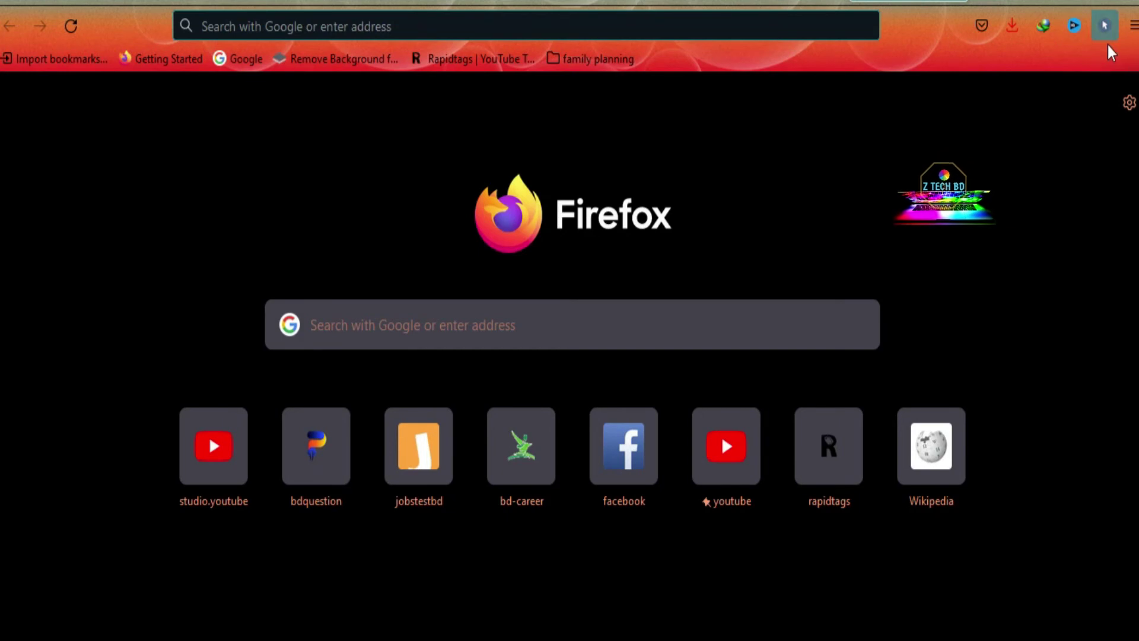
{"action": "left_click", "coordinate": [1105, 25]}
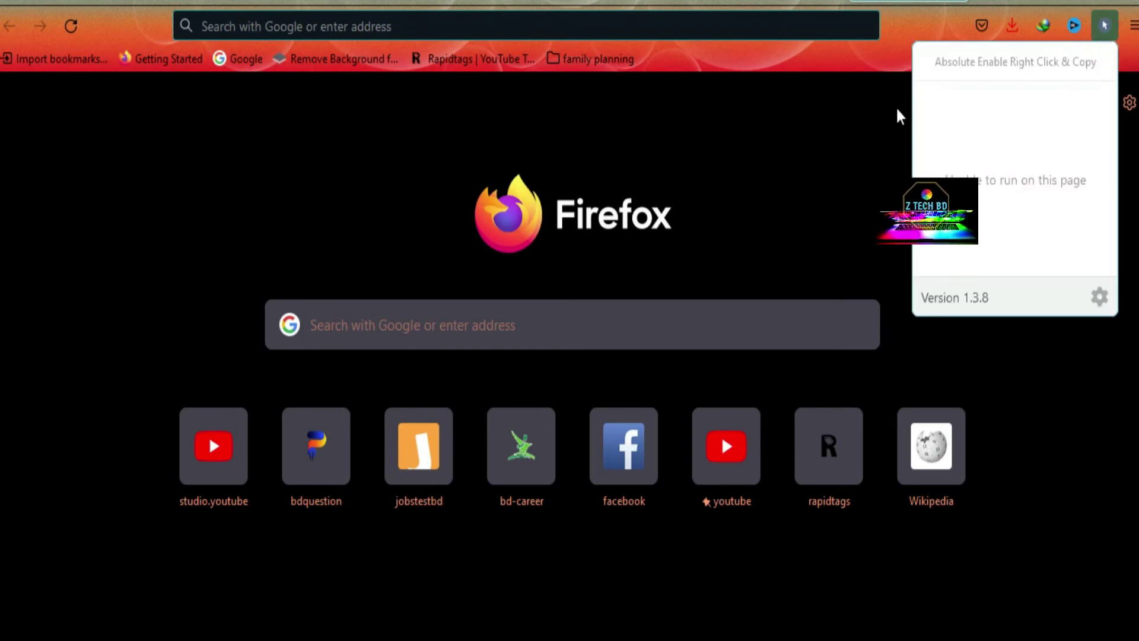
{"action": "left_click", "coordinate": [837, 147]}
{"action": "left_click", "coordinate": [770, 1]}
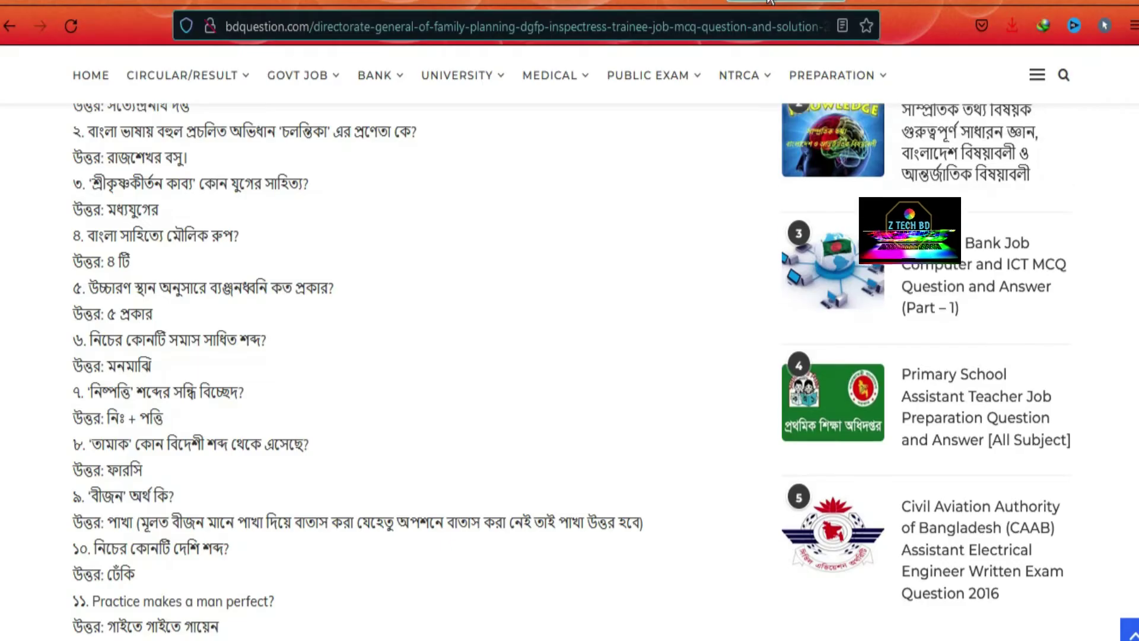
{"action": "left_click", "coordinate": [1096, 27]}
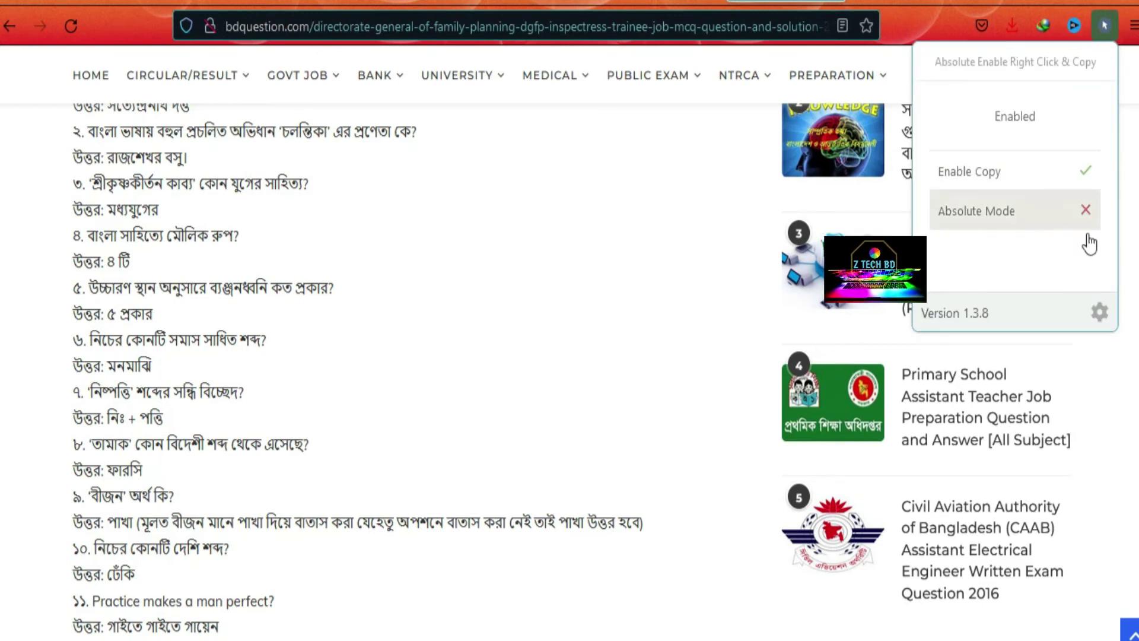
{"action": "left_click", "coordinate": [539, 221]}
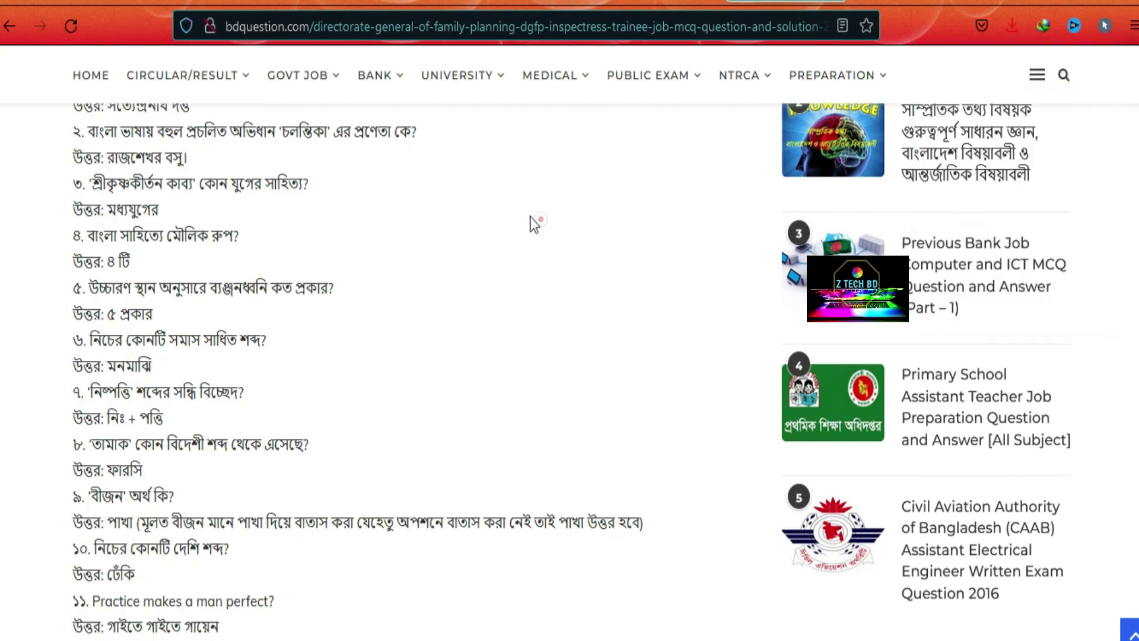
- Select the text from answer 2 through question 8, check its context menu for Copy, and clear the selection
{"action": "left_click_drag", "start_coordinate": [93, 157], "coordinate": [272, 451]}
{"action": "right_click", "coordinate": [189, 345]}
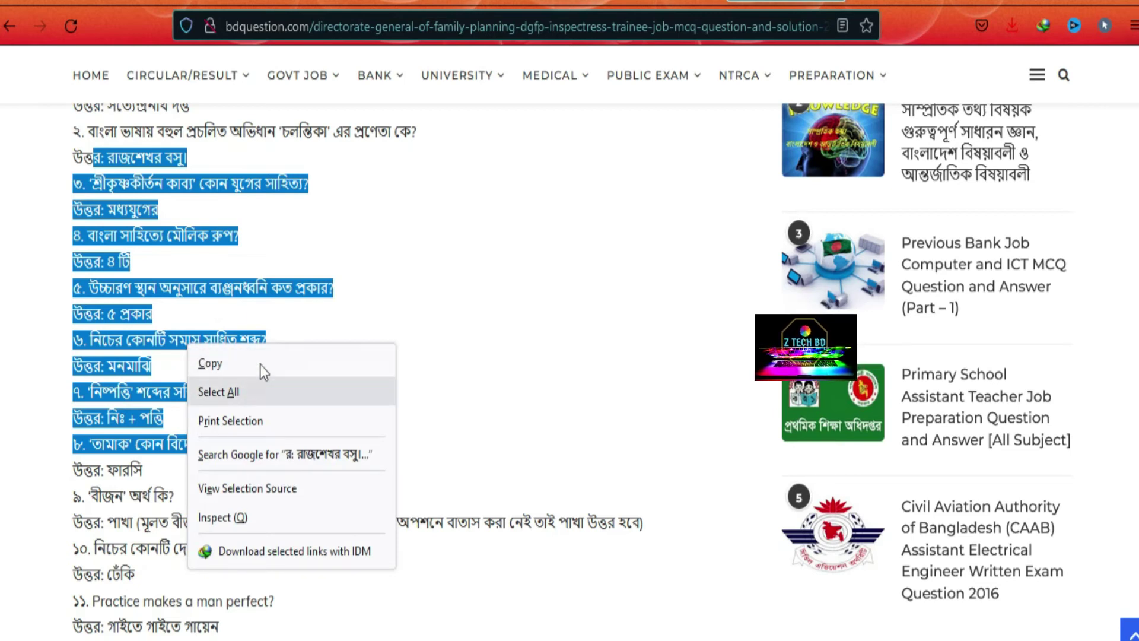
{"action": "left_click", "coordinate": [401, 258]}
{"action": "left_click", "coordinate": [402, 258]}
- Select the text from answer 12 through answer 15, check its context menu for Copy, and dismiss it
{"action": "scroll", "coordinate": [401, 258], "scroll_direction": "down", "scroll_amount": 7}
{"action": "left_click_drag", "start_coordinate": [93, 258], "coordinate": [187, 423]}
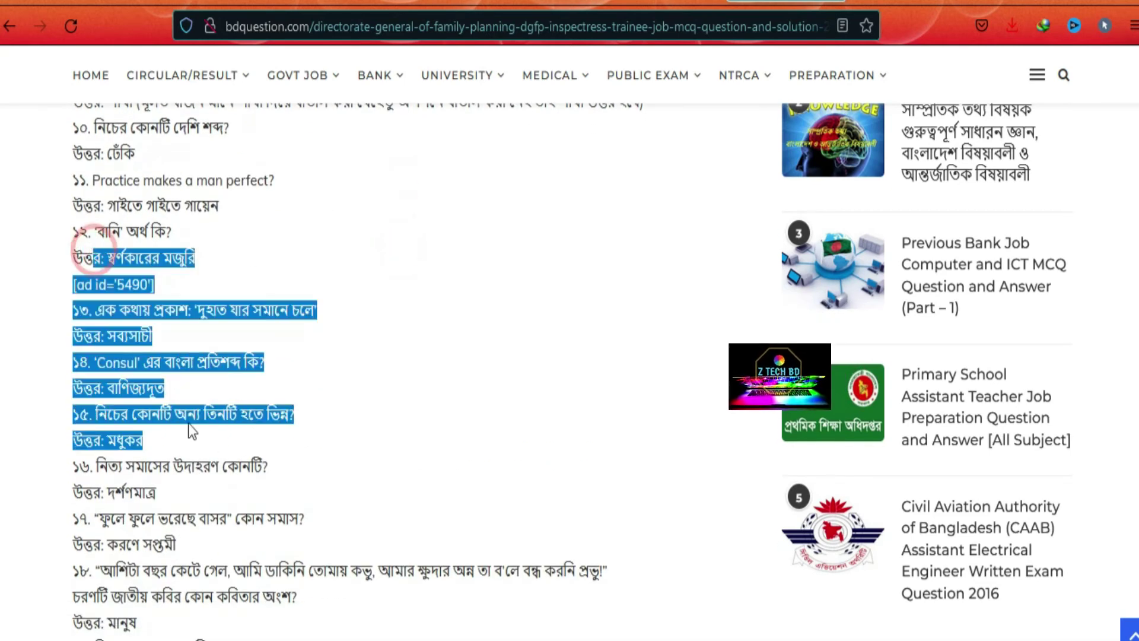
{"action": "right_click", "coordinate": [128, 309]}
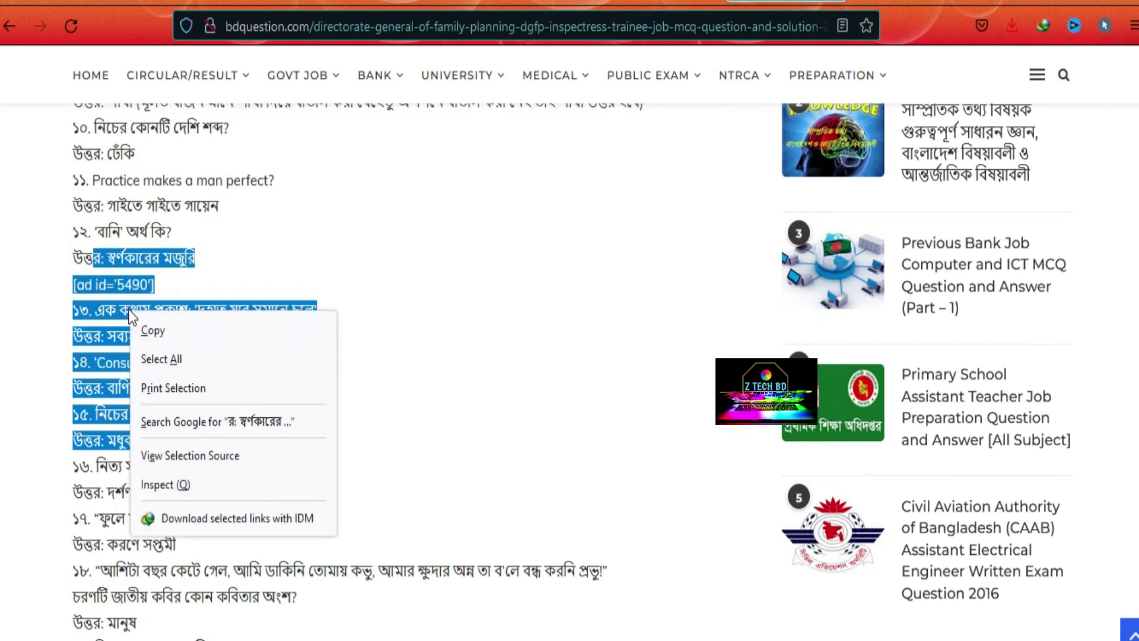
{"action": "left_click", "coordinate": [289, 238]}
- Select the text from question 4 into question 10, check its context menu for Copy, and clear the selection
{"action": "scroll", "coordinate": [188, 271], "scroll_direction": "up", "scroll_amount": 7}
{"action": "left_click_drag", "start_coordinate": [84, 205], "coordinate": [78, 231]}
{"action": "left_click_drag", "start_coordinate": [89, 363], "coordinate": [158, 531]}
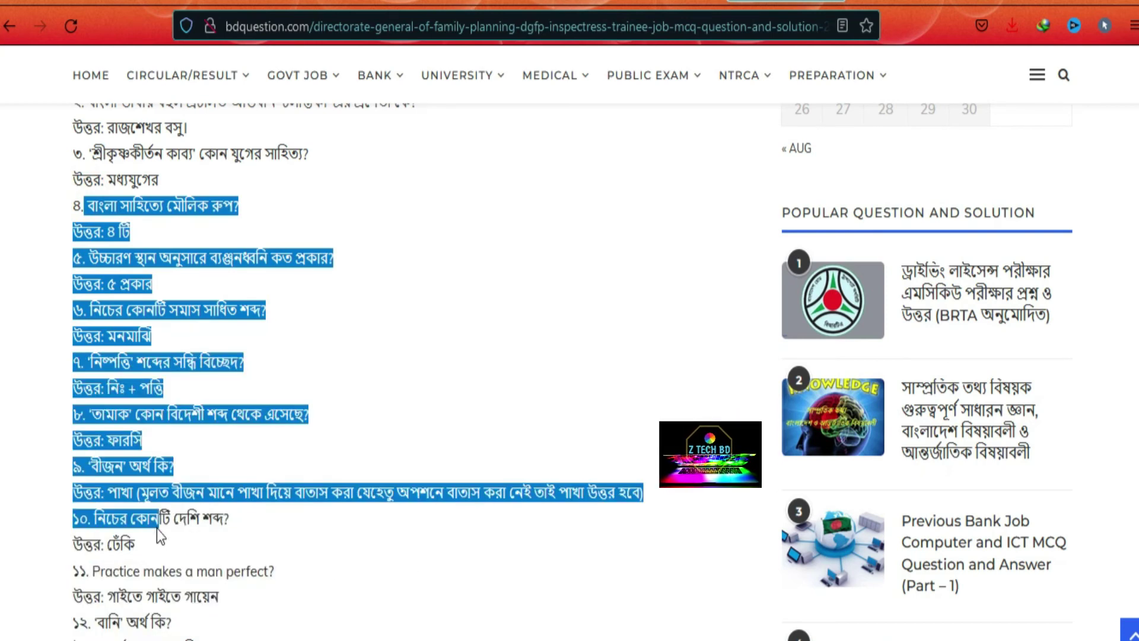
{"action": "right_click", "coordinate": [123, 346]}
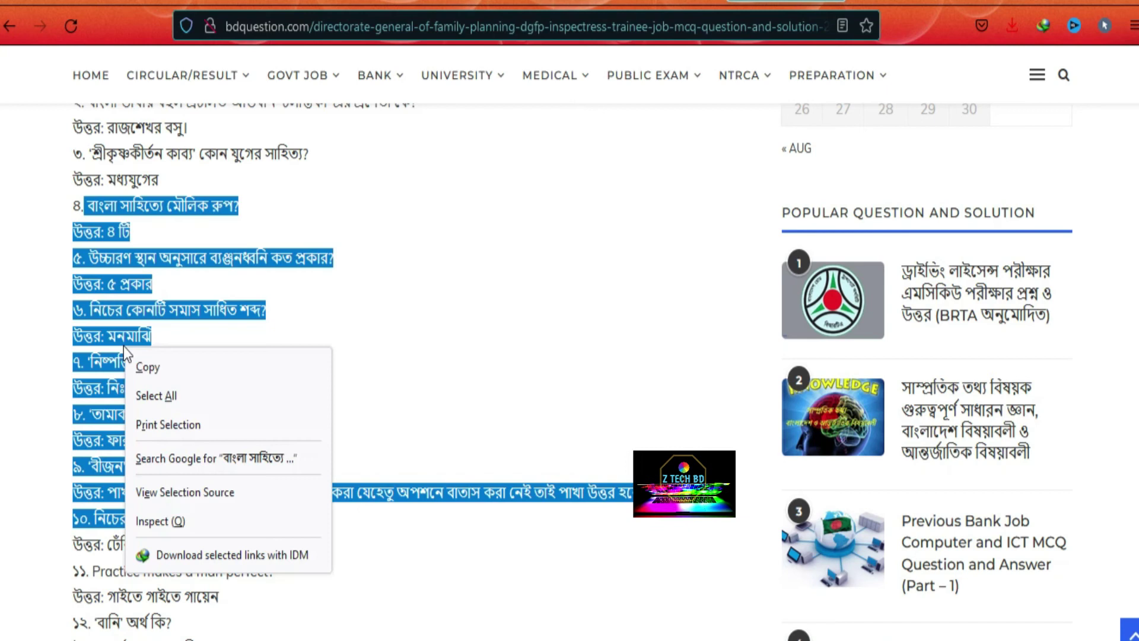
{"action": "left_click", "coordinate": [482, 327]}
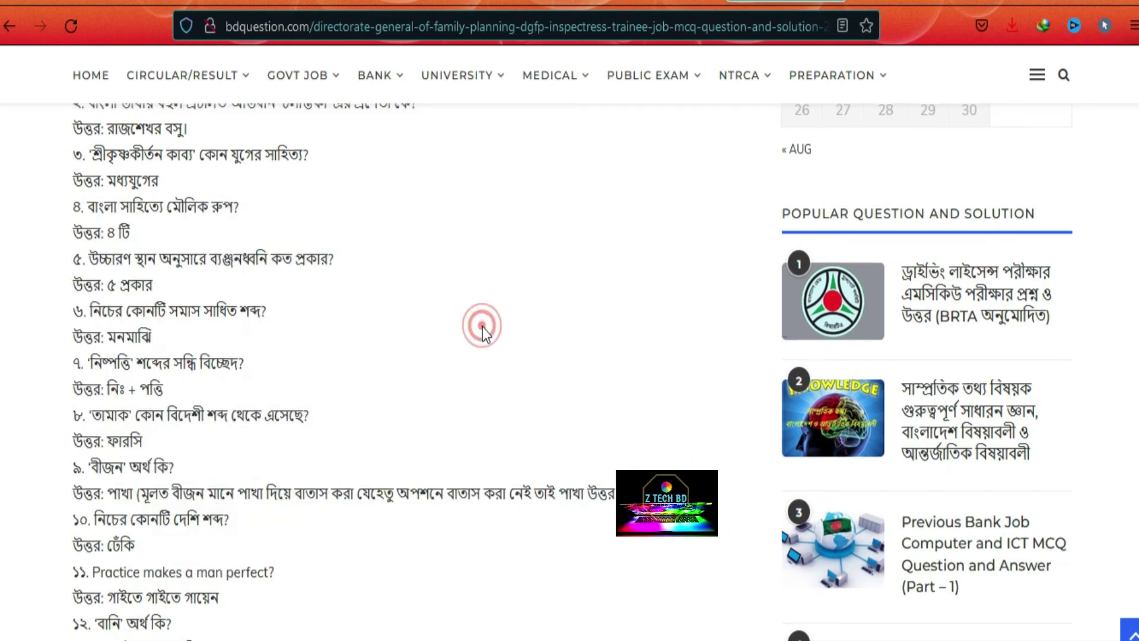
- Test text selection from answer 15 through answer 19 and clear the selection
{"action": "scroll", "coordinate": [479, 336], "scroll_direction": "up", "scroll_amount": 3}
{"action": "scroll", "coordinate": [479, 336], "scroll_direction": "down", "scroll_amount": 10}
{"action": "left_click_drag", "start_coordinate": [89, 235], "coordinate": [142, 472]}
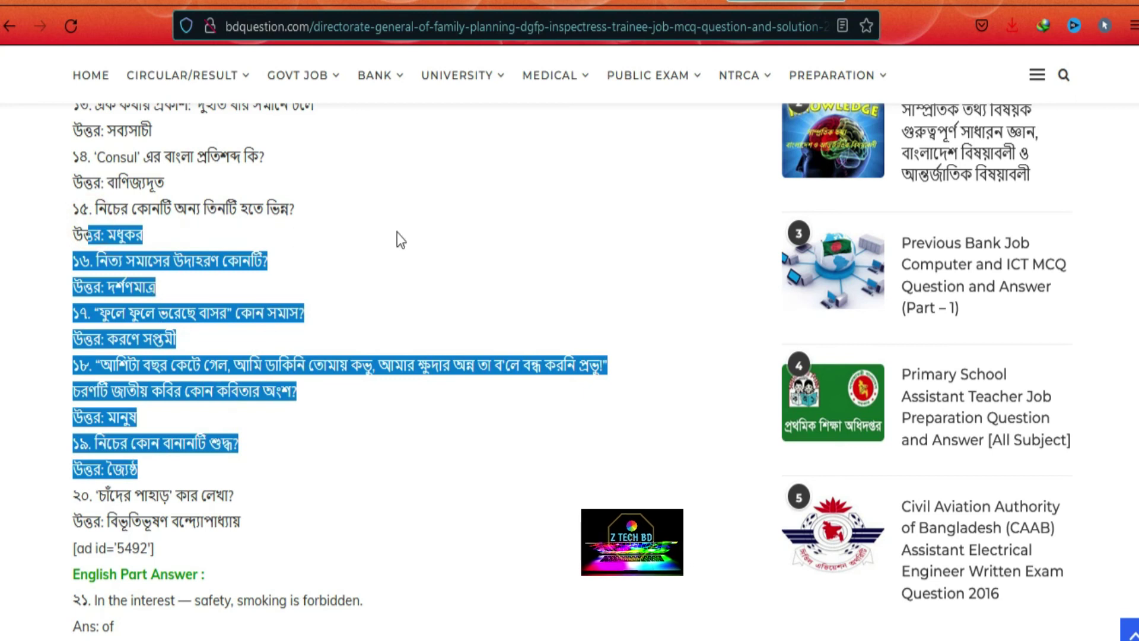
{"action": "left_click", "coordinate": [496, 244]}
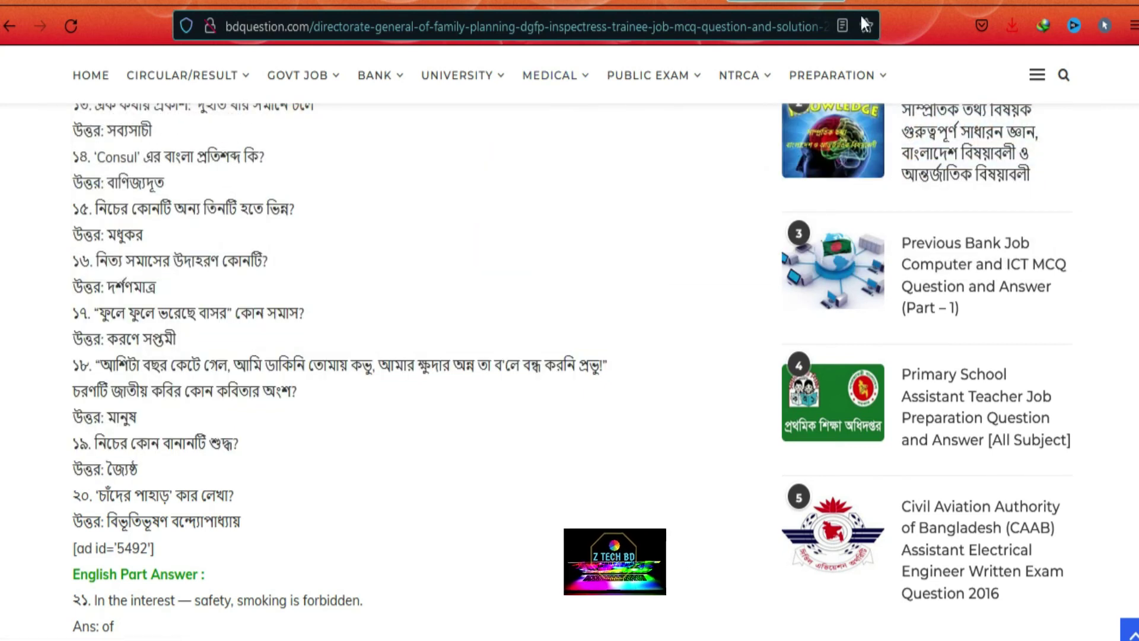
- Turn off Enable Copy in the Absolute Enable Right Click & Copy extension and reload the bdquestion.com page
{"action": "left_click", "coordinate": [1105, 25]}
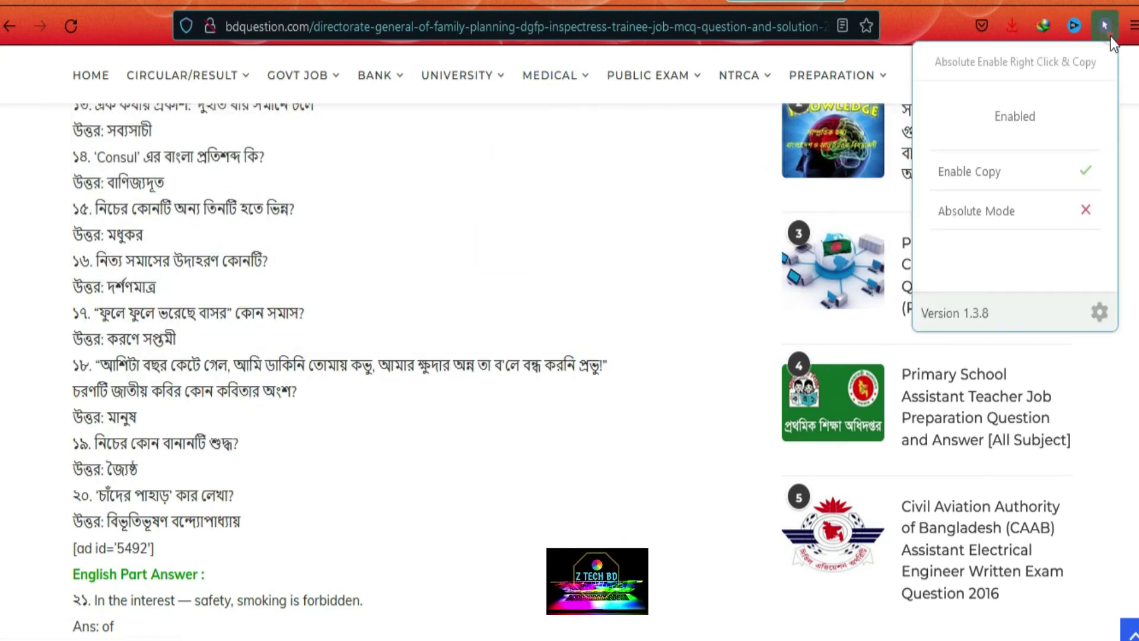
{"action": "left_click", "coordinate": [1050, 185]}
{"action": "left_click", "coordinate": [546, 209]}
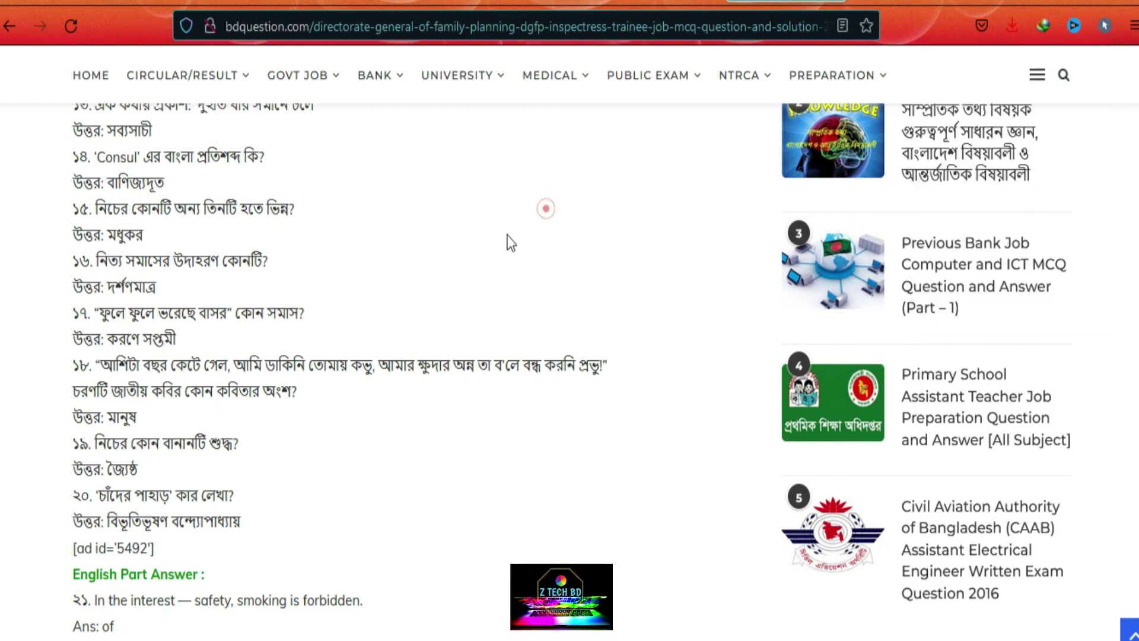
{"action": "scroll", "coordinate": [343, 262], "scroll_direction": "up", "scroll_amount": 5}
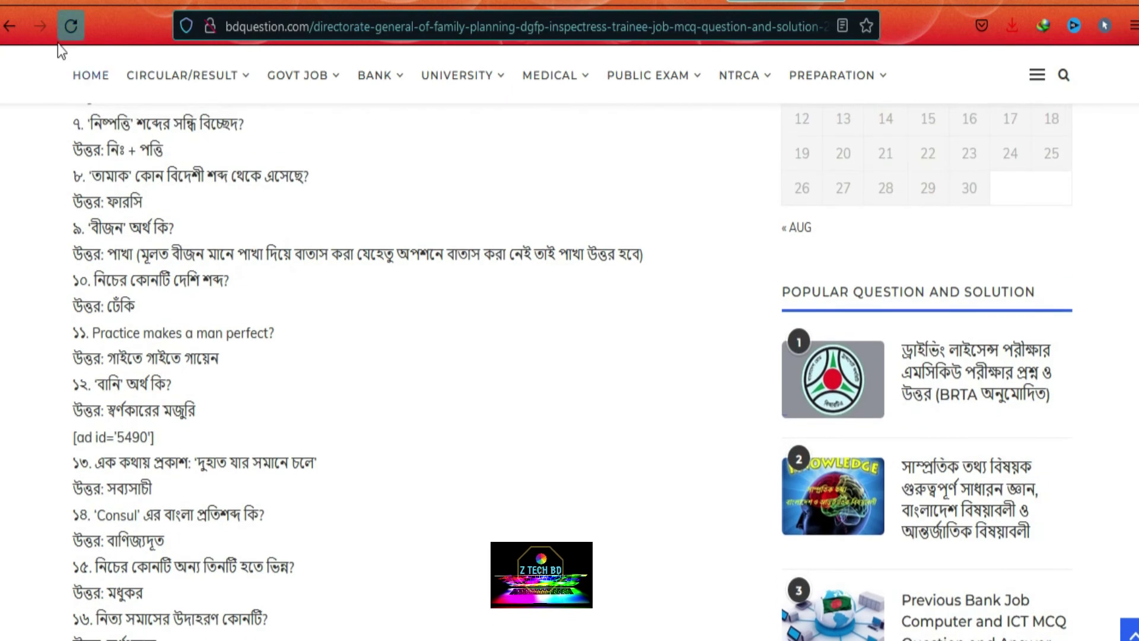
{"action": "left_click_drag", "start_coordinate": [141, 333], "coordinate": [87, 194]}
{"action": "left_click", "coordinate": [68, 26]}
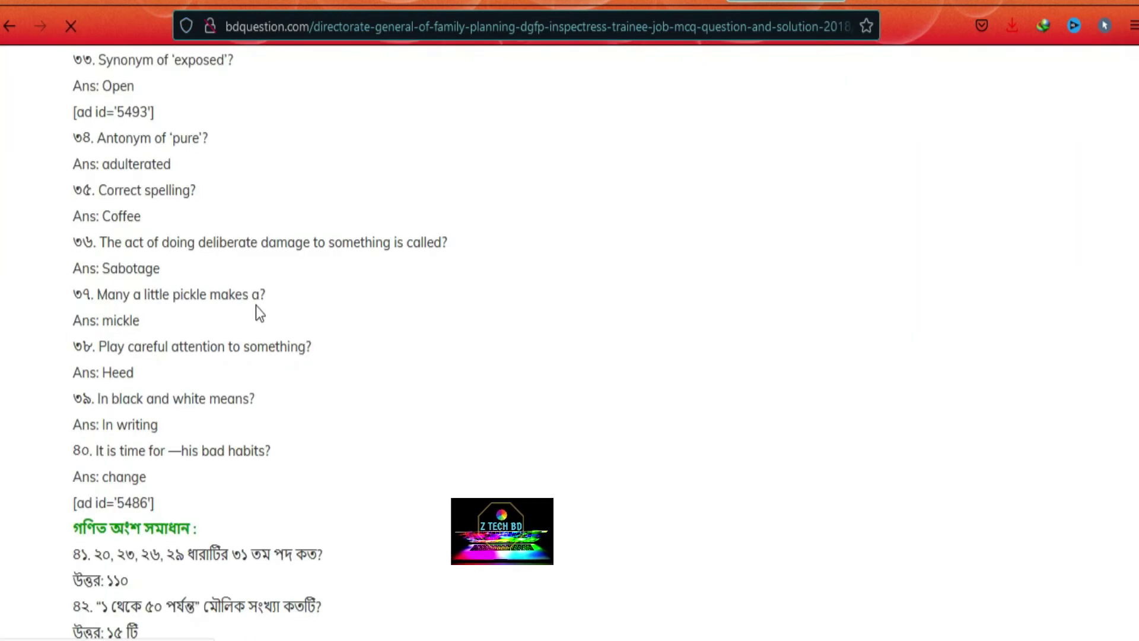
- Try to select text in the English and maths answers with Enable Copy turned off
{"action": "left_click_drag", "start_coordinate": [70, 223], "coordinate": [160, 355]}
{"action": "left_click_drag", "start_coordinate": [104, 215], "coordinate": [213, 419]}
{"action": "left_click_drag", "start_coordinate": [210, 333], "coordinate": [141, 218]}
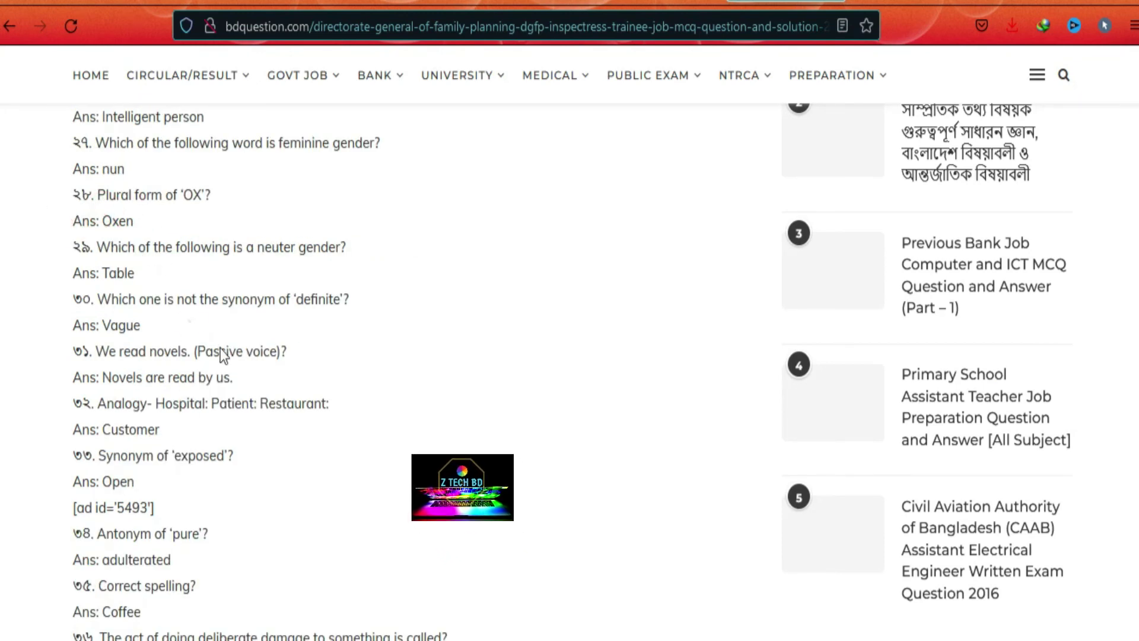
{"action": "left_click", "coordinate": [211, 301]}
{"action": "scroll", "coordinate": [178, 255], "scroll_direction": "down", "scroll_amount": 10}
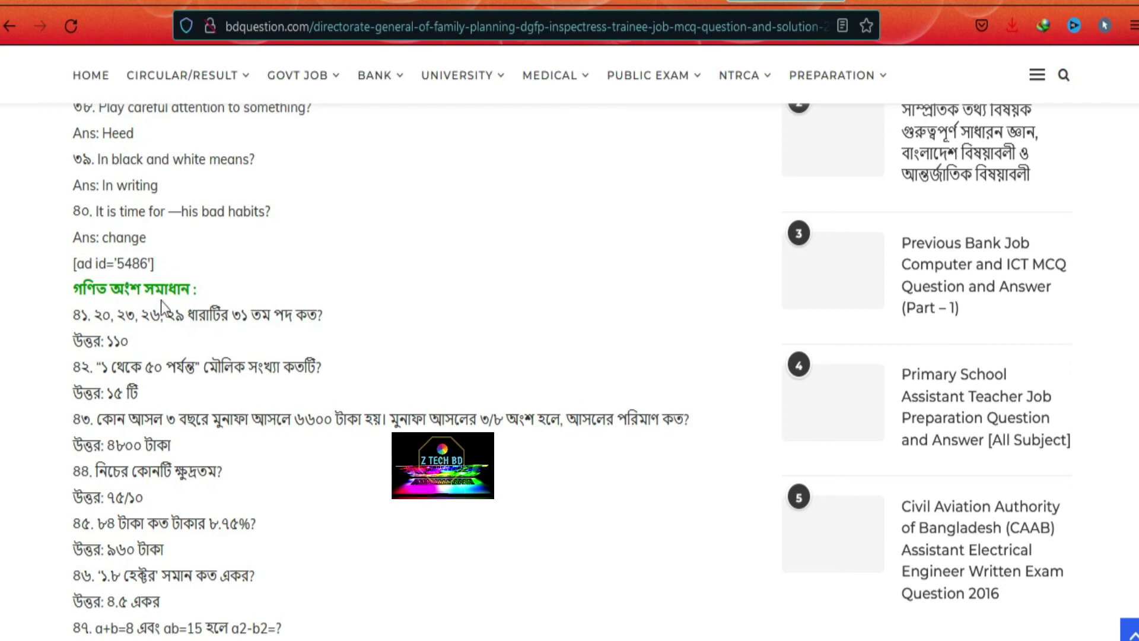
{"action": "left_click", "coordinate": [132, 271]}
{"action": "scroll", "coordinate": [112, 290], "scroll_direction": "up", "scroll_amount": 7}
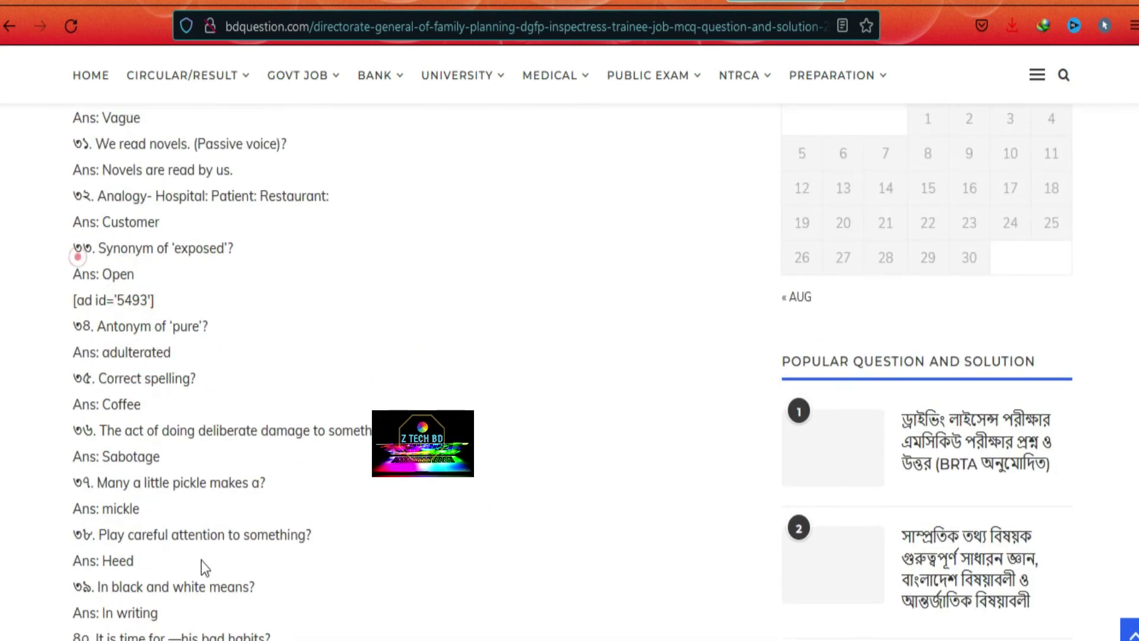
{"action": "left_click", "coordinate": [150, 386]}
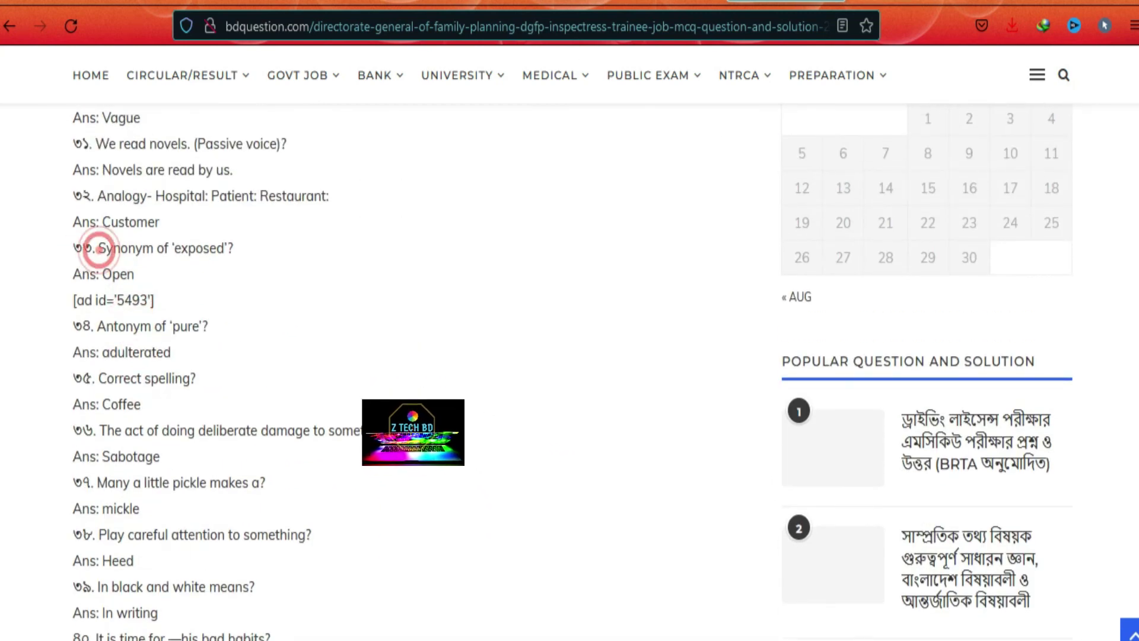
- Turn on Enable Copy in the Absolute Enable Right Click & Copy extension and reload the bdquestion.com page
{"action": "left_click", "coordinate": [1104, 25]}
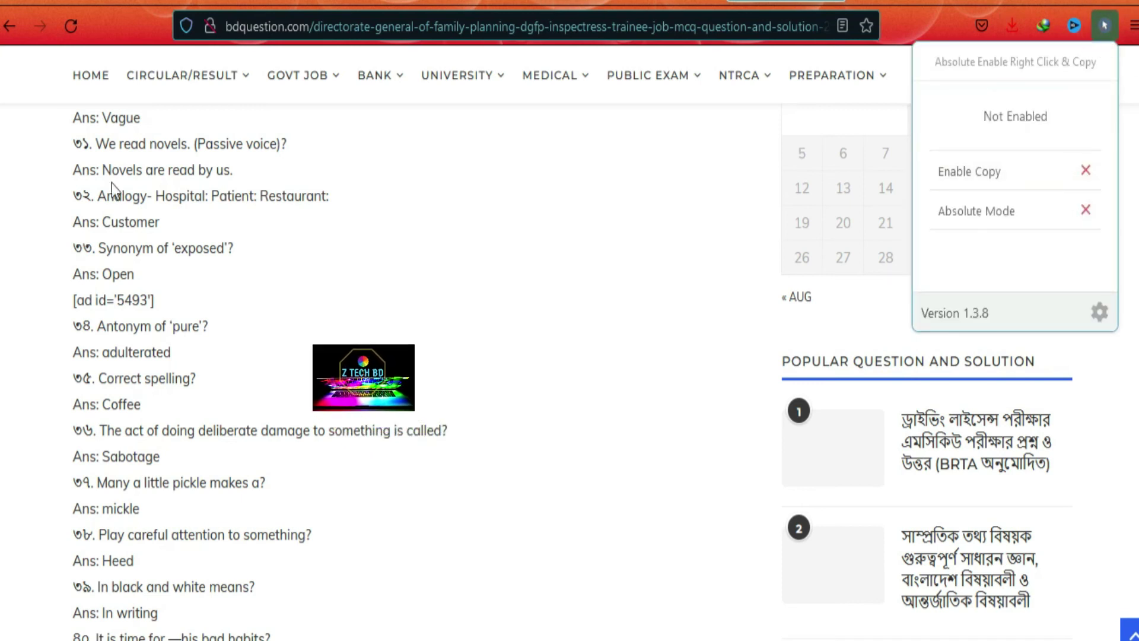
{"action": "left_click", "coordinate": [114, 157]}
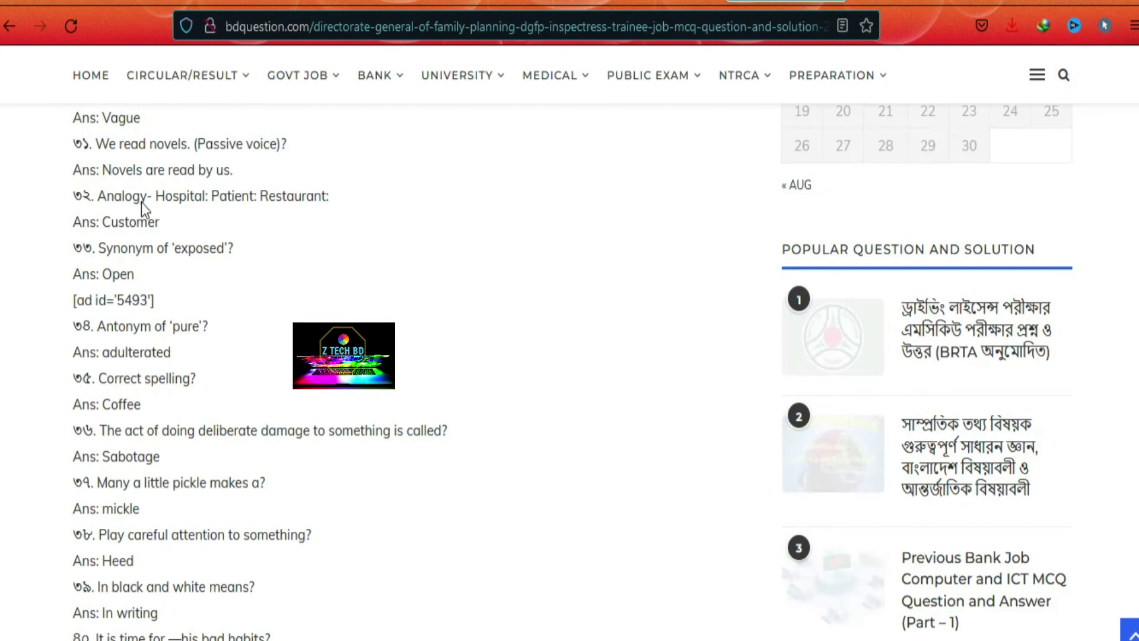
{"action": "left_click", "coordinate": [114, 178]}
{"action": "left_click", "coordinate": [1102, 27]}
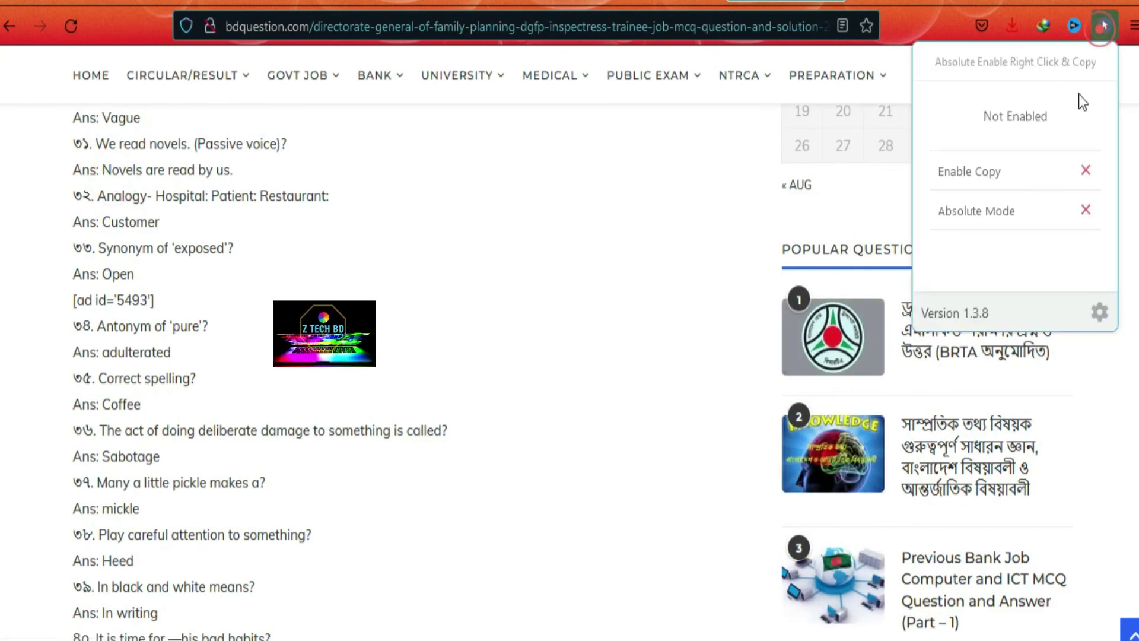
{"action": "left_click", "coordinate": [1049, 172]}
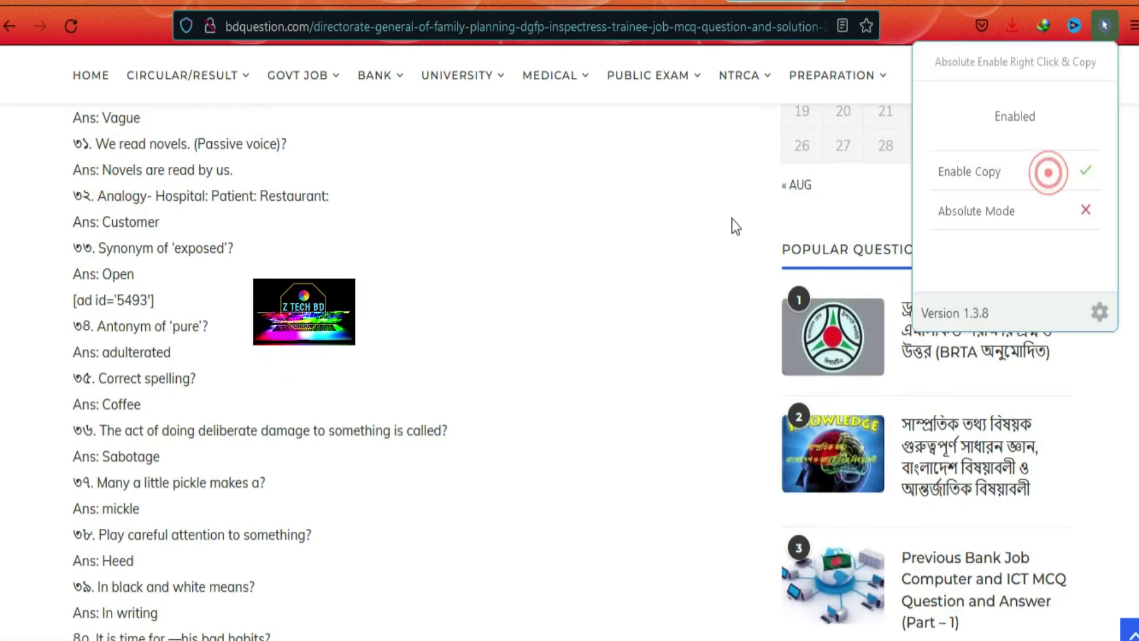
{"action": "left_click", "coordinate": [67, 27]}
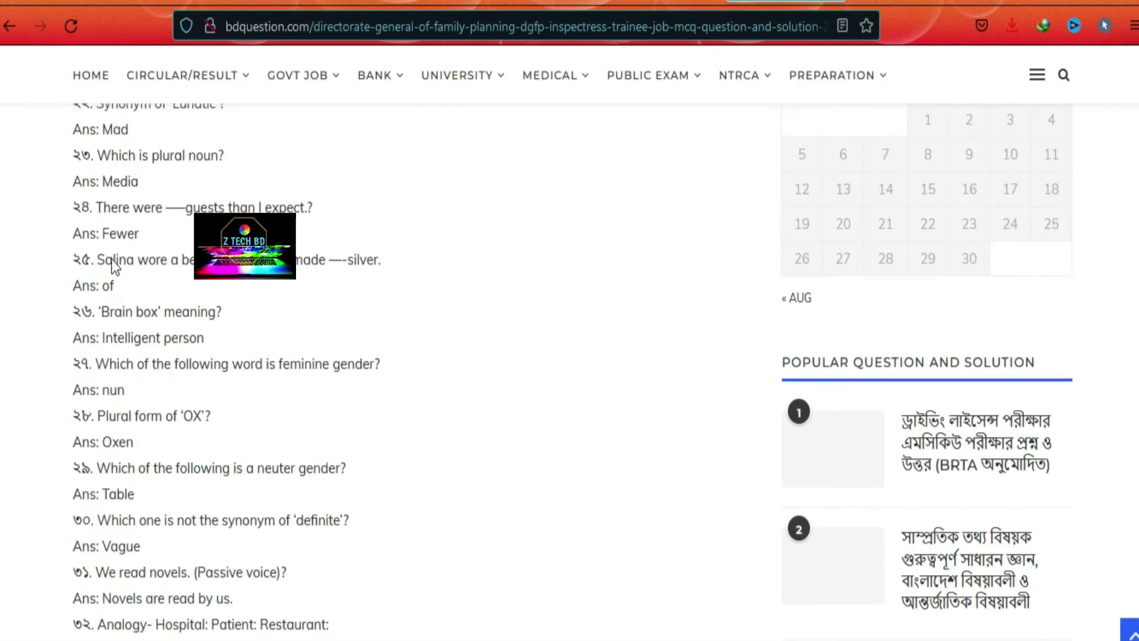
- Check the extension's status and test text selection and the context menu around questions 23 to 25
{"action": "left_click", "coordinate": [1104, 28]}
{"action": "left_click", "coordinate": [615, 238]}
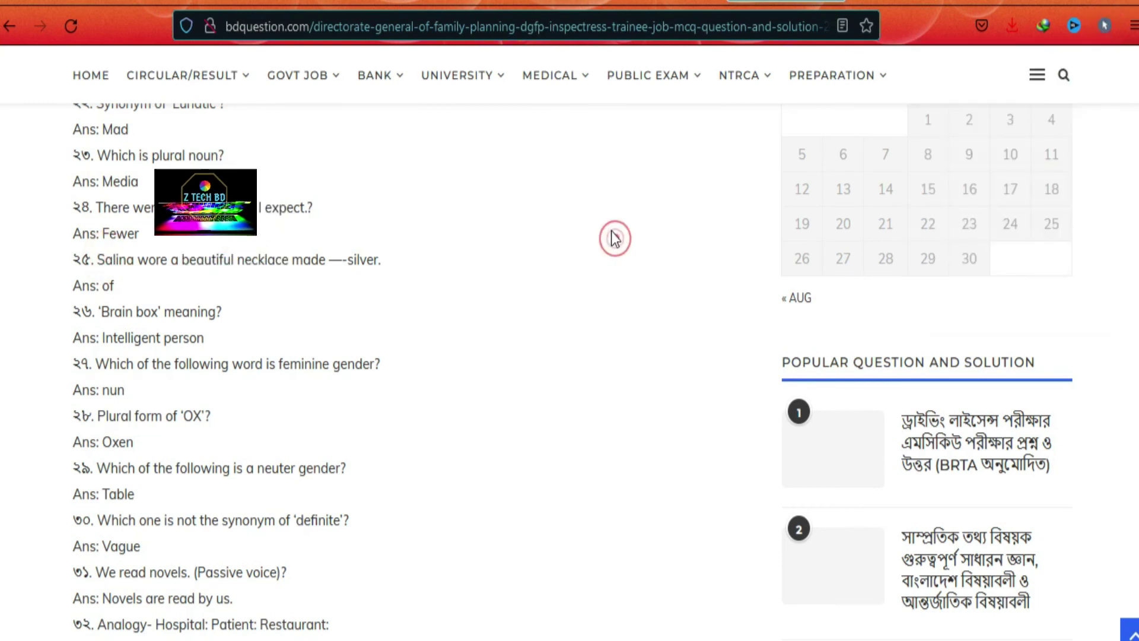
{"action": "left_click", "coordinate": [225, 266]}
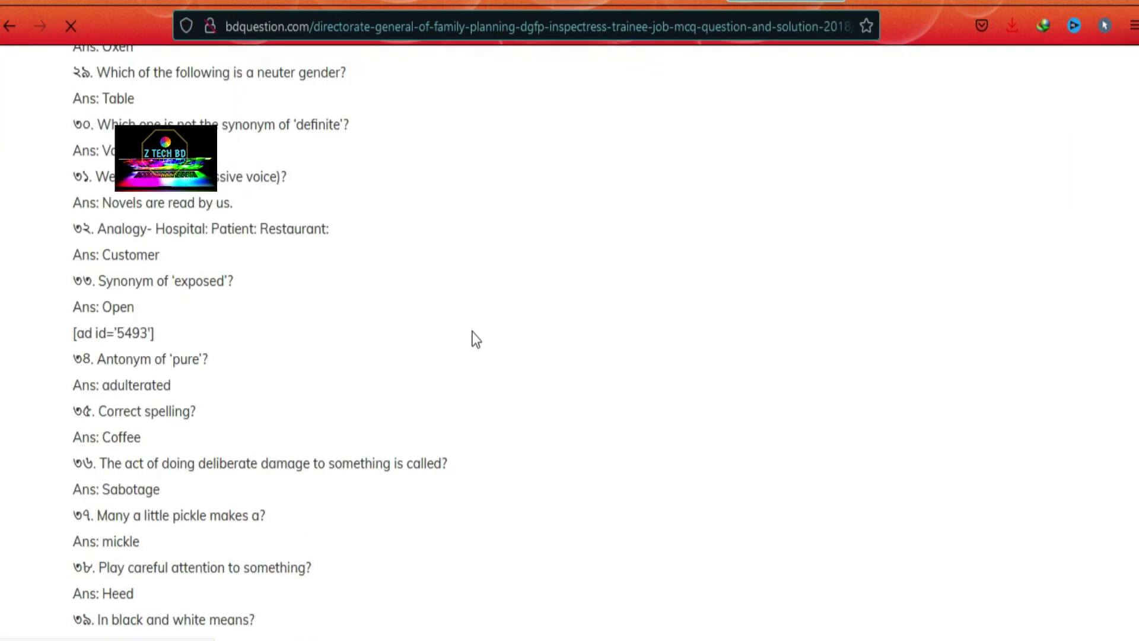
{"action": "left_click", "coordinate": [90, 177]}
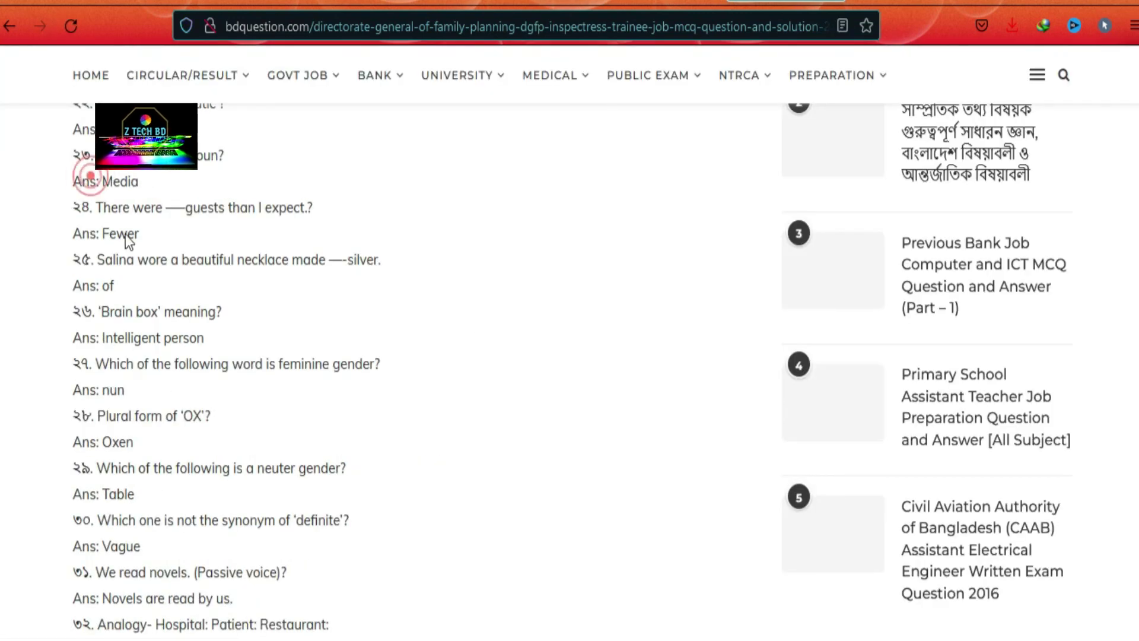
{"action": "left_click", "coordinate": [377, 227]}
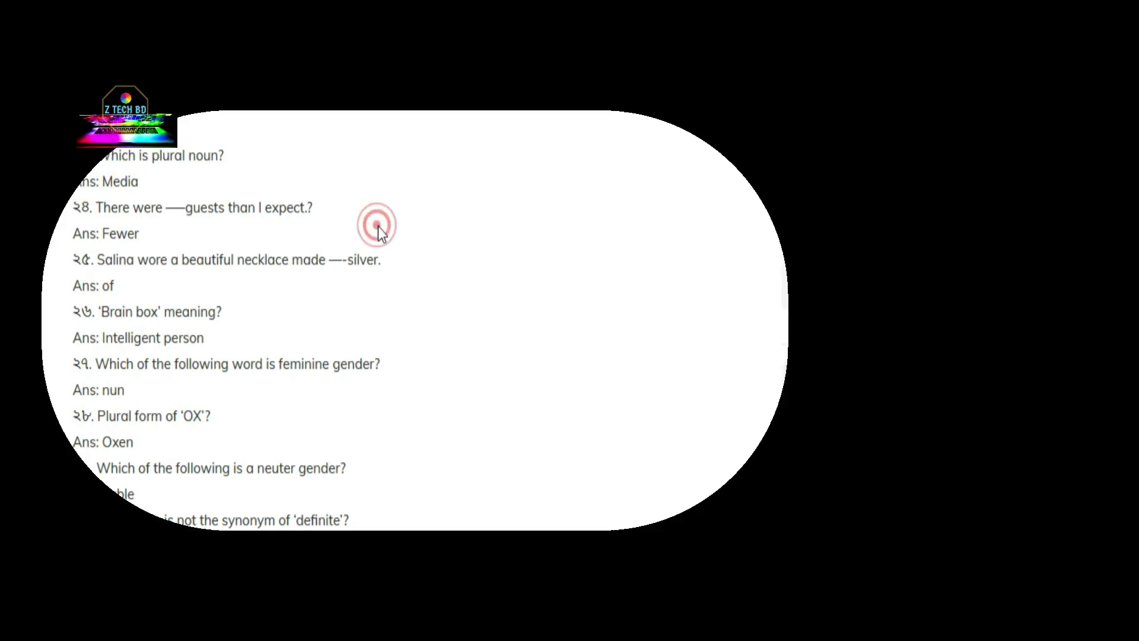
{"action": "scroll", "coordinate": [385, 226], "scroll_direction": "up", "scroll_amount": 3}
{"action": "scroll", "coordinate": [380, 241], "scroll_direction": "down", "scroll_amount": 5}
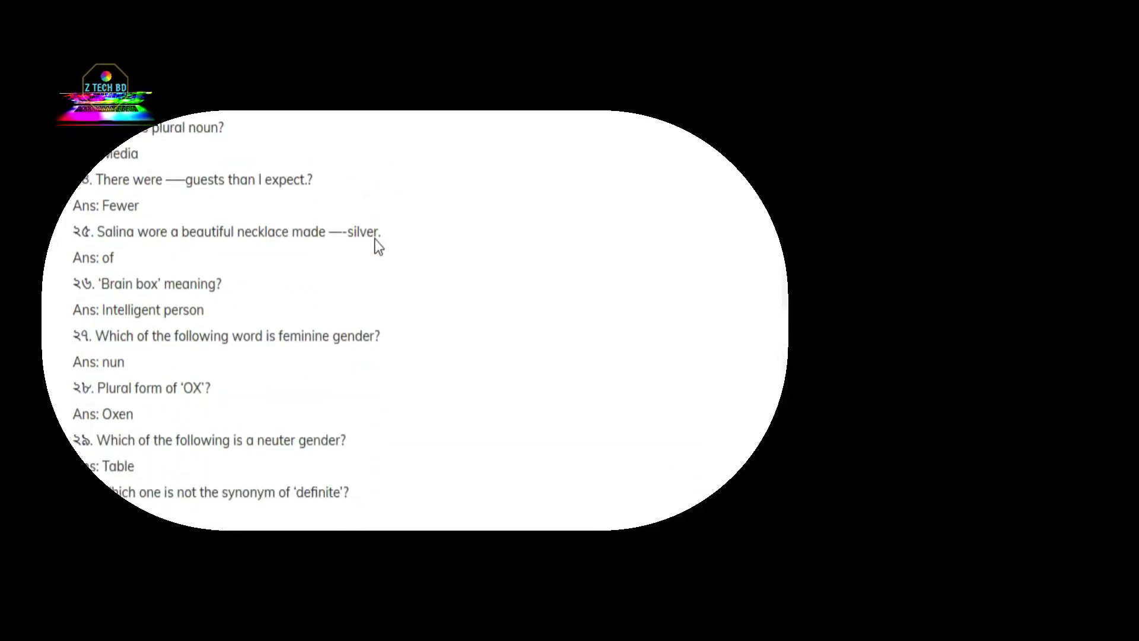
{"action": "right_click", "coordinate": [118, 232]}
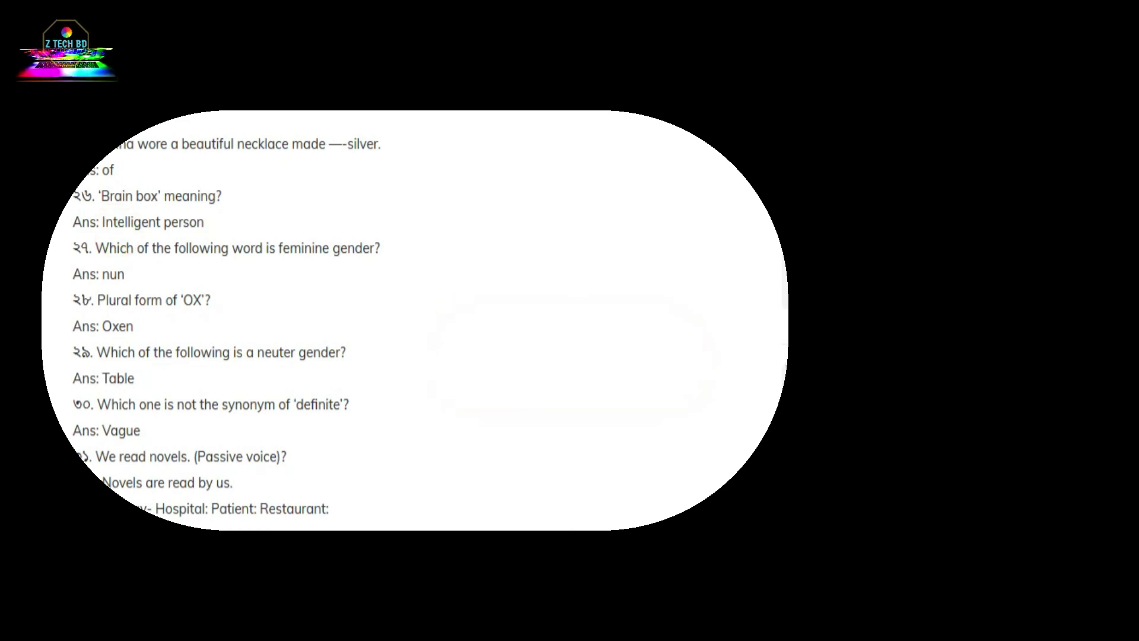
- Toggle the extension's Enable Copy setting twice and return to the question page
{"action": "left_click", "coordinate": [1105, 26]}
{"action": "left_click", "coordinate": [1038, 175]}
{"action": "left_click", "coordinate": [1039, 175]}
{"action": "left_click", "coordinate": [220, 202]}
- Test text selection across the English questions and answers down to question 36, and clear the selection
{"action": "left_click_drag", "start_coordinate": [56, 186], "coordinate": [240, 537]}
{"action": "scroll", "coordinate": [401, 288], "scroll_direction": "down", "scroll_amount": 3}
{"action": "left_click", "coordinate": [449, 379]}
{"action": "left_click_drag", "start_coordinate": [66, 289], "coordinate": [205, 529]}
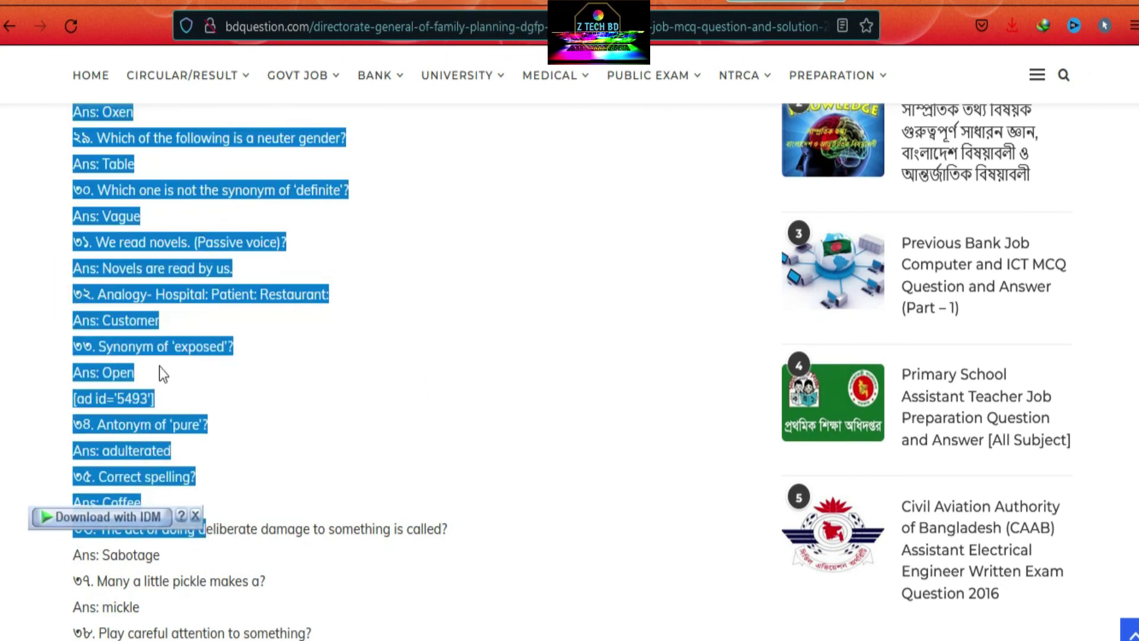
{"action": "left_click", "coordinate": [414, 343]}
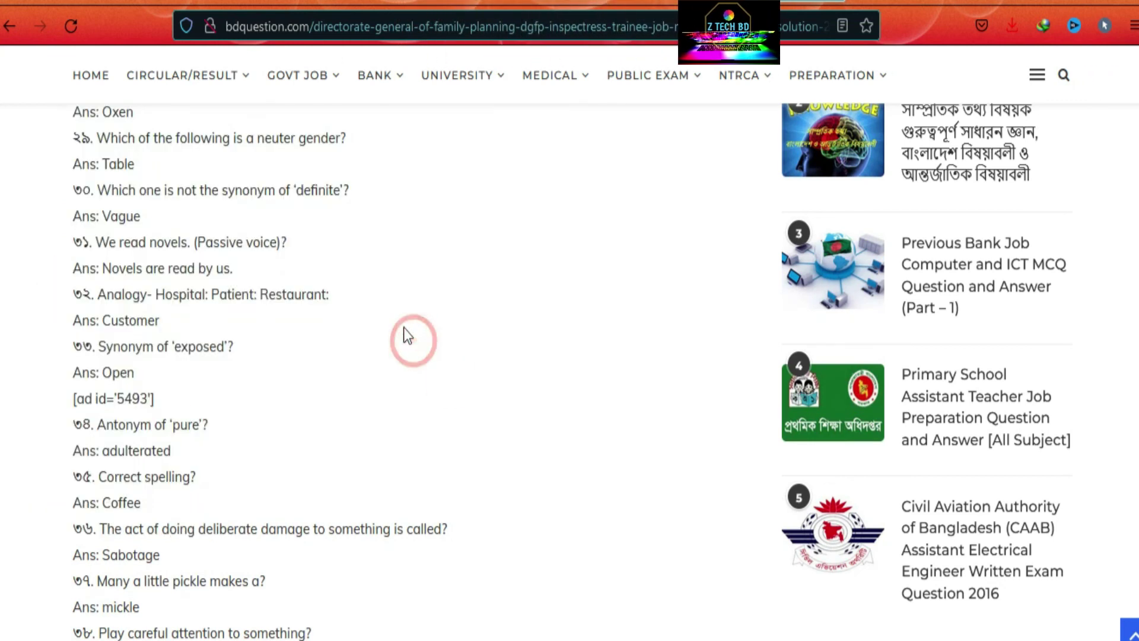
- Open a new browser tab
{"action": "key", "text": "ctrl+t"}
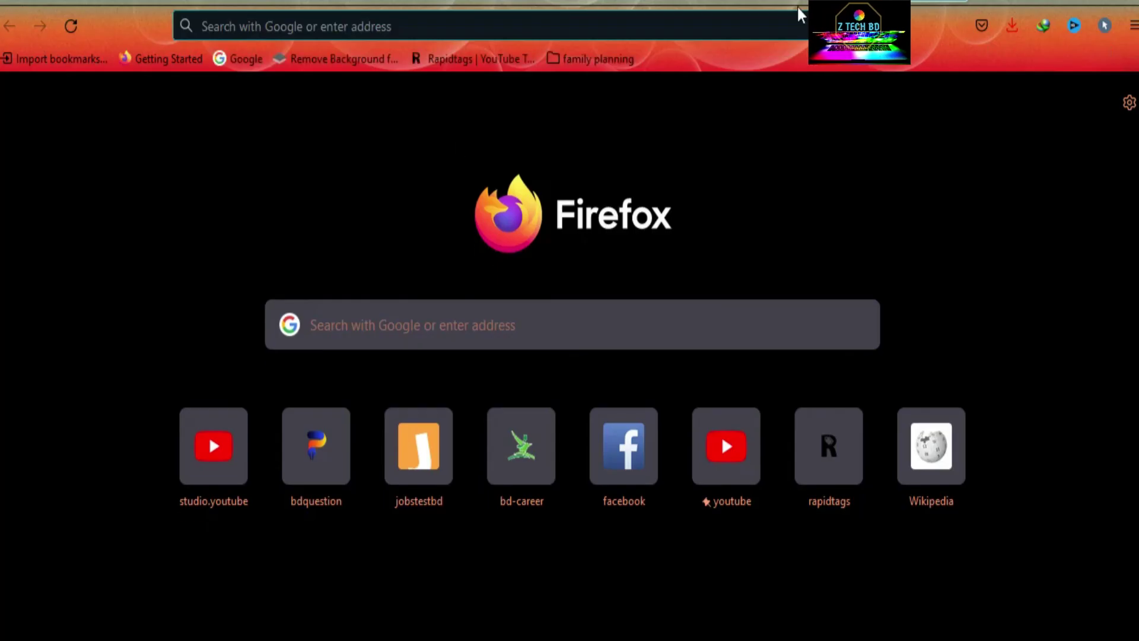